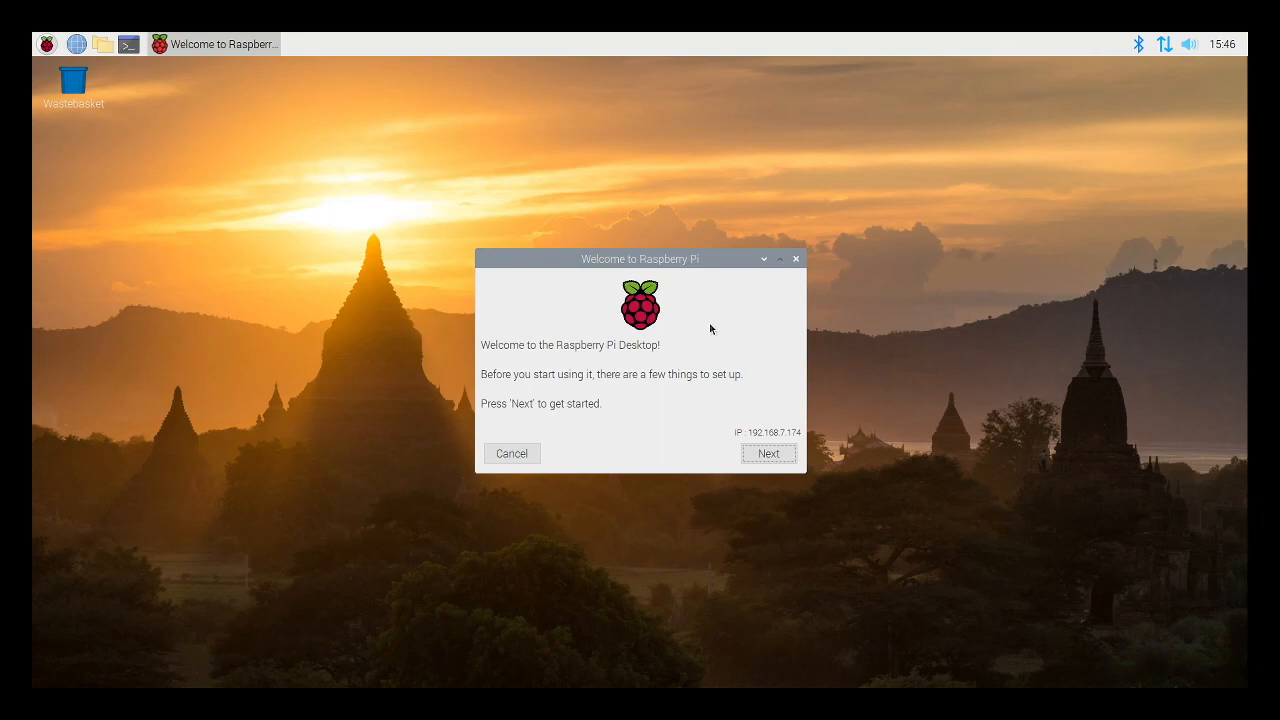
- Cancel the welcome setup wizard and open the Raspberry Pi Configuration tool
{"action": "left_click", "coordinate": [510, 452]}
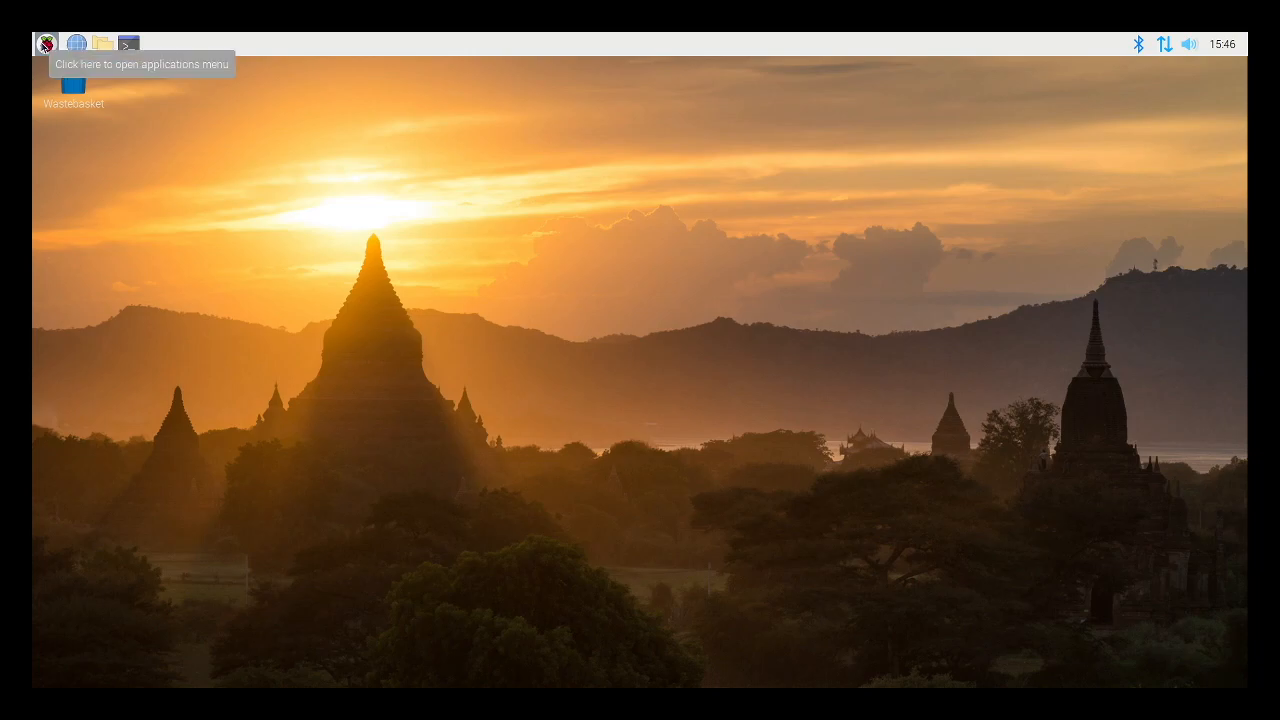
{"action": "left_click", "coordinate": [46, 44]}
{"action": "mouse_move", "coordinate": [109, 308]}
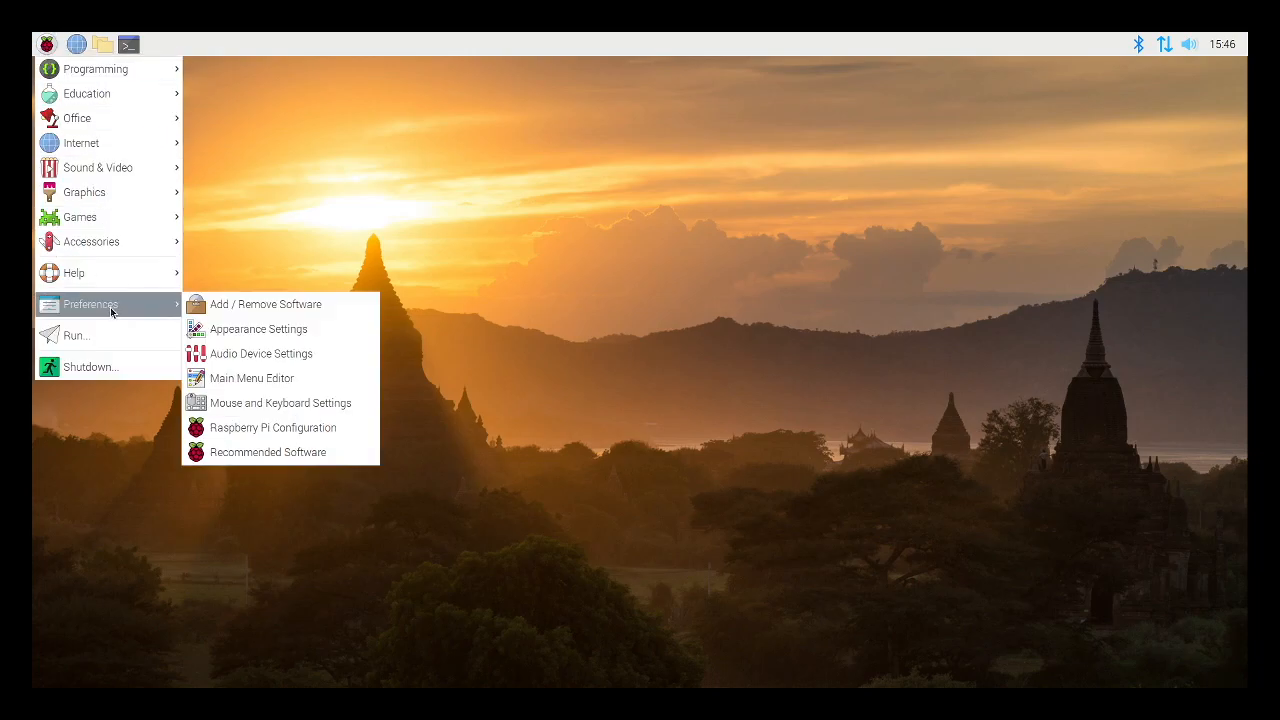
{"action": "left_click", "coordinate": [312, 430]}
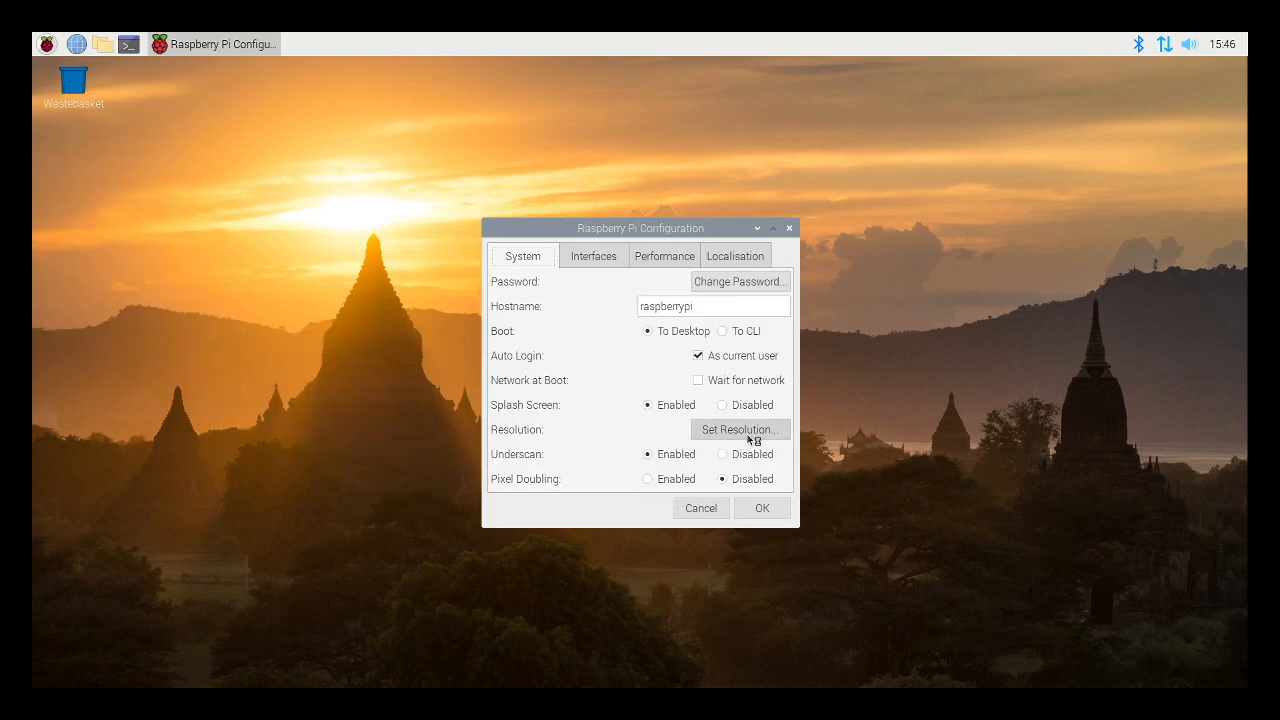
- Set the screen resolution to CEA mode 4 1280x720 60Hz 16:9, apply the configuration and reboot the Raspberry Pi
{"action": "left_click", "coordinate": [749, 432]}
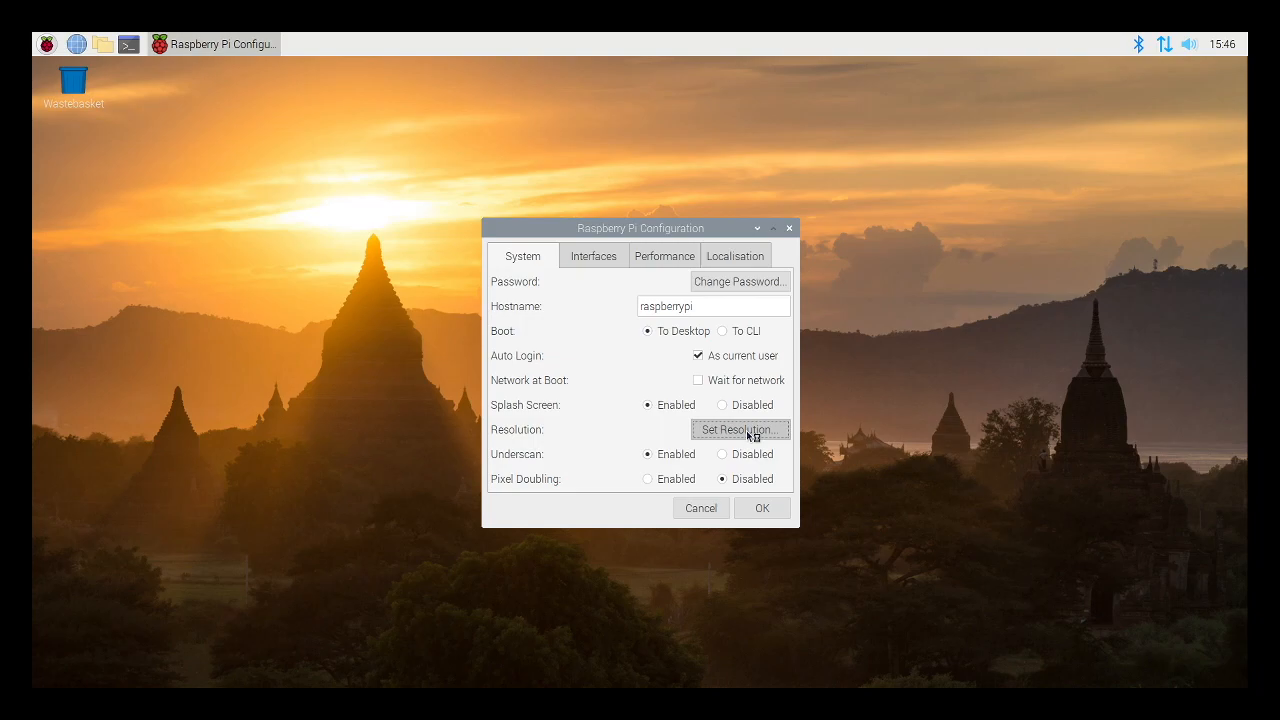
{"action": "left_click", "coordinate": [705, 391]}
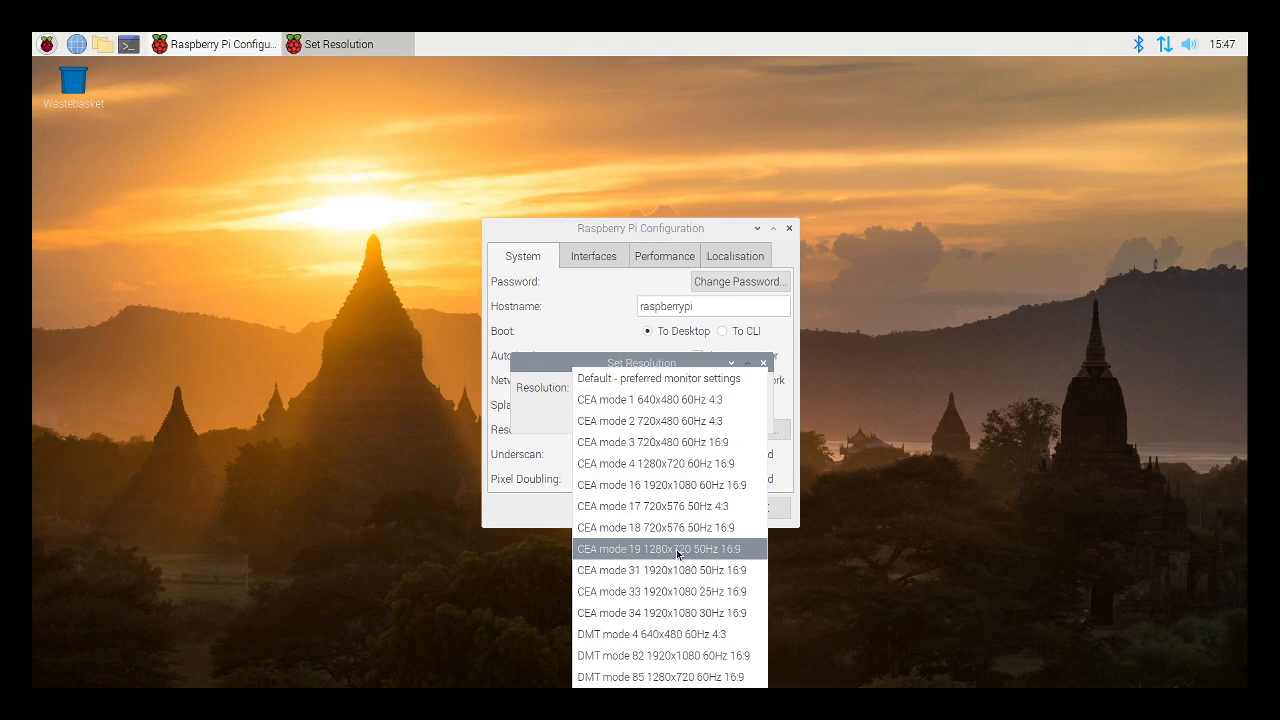
{"action": "left_click", "coordinate": [666, 466]}
{"action": "left_click", "coordinate": [733, 414]}
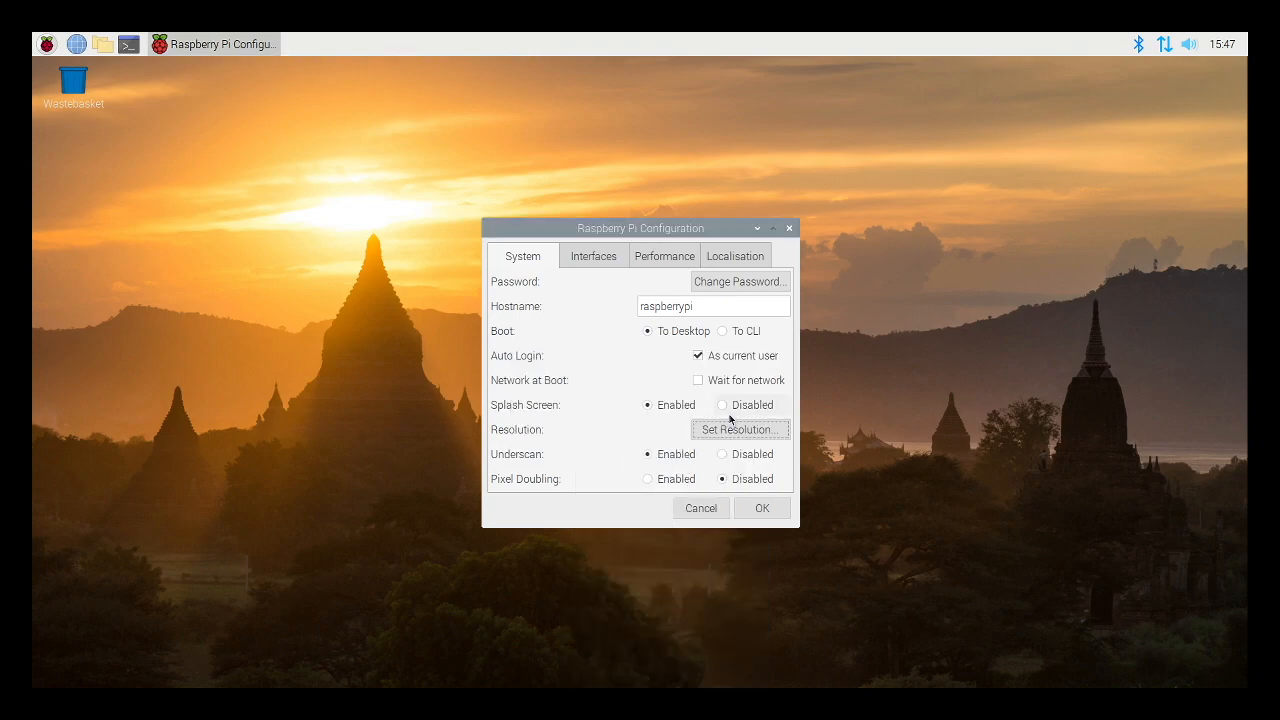
{"action": "left_click", "coordinate": [757, 512]}
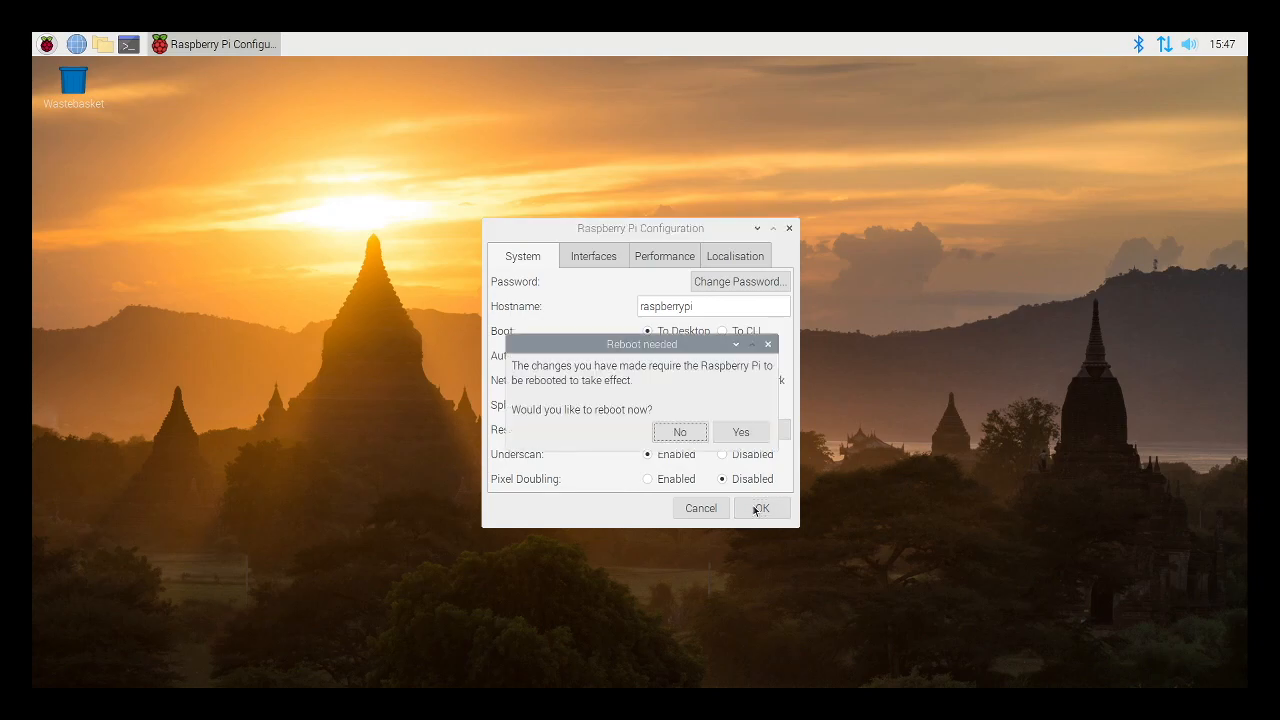
{"action": "left_click", "coordinate": [740, 432]}
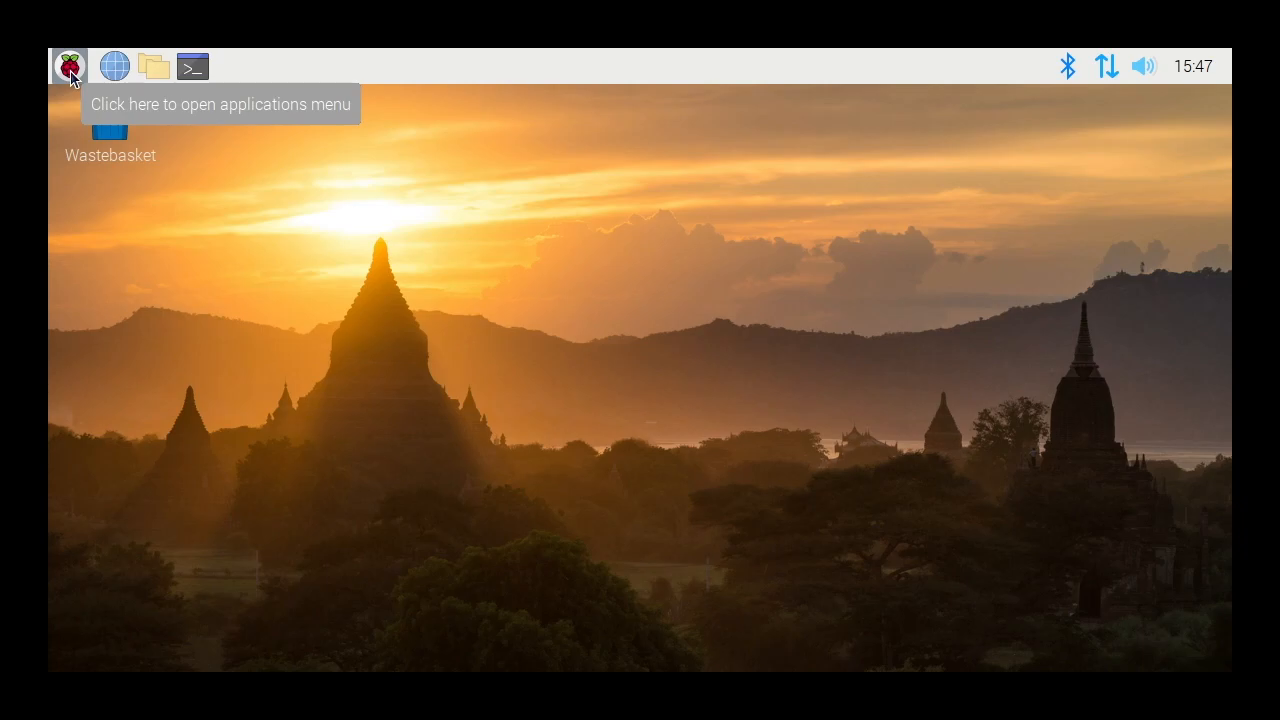
- Reopen Raspberry Pi Configuration and change the account password, entering and confirming the new password
{"action": "left_click", "coordinate": [71, 74]}
{"action": "mouse_move", "coordinate": [131, 463]}
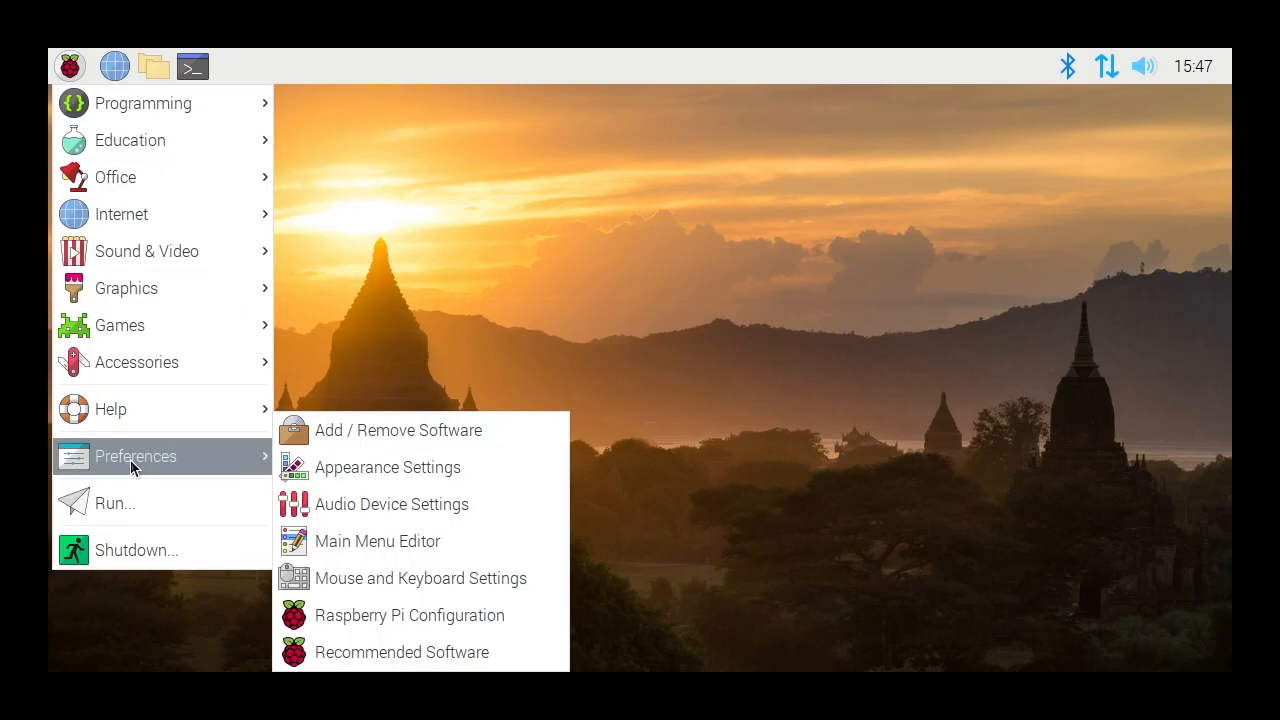
{"action": "left_click", "coordinate": [418, 622]}
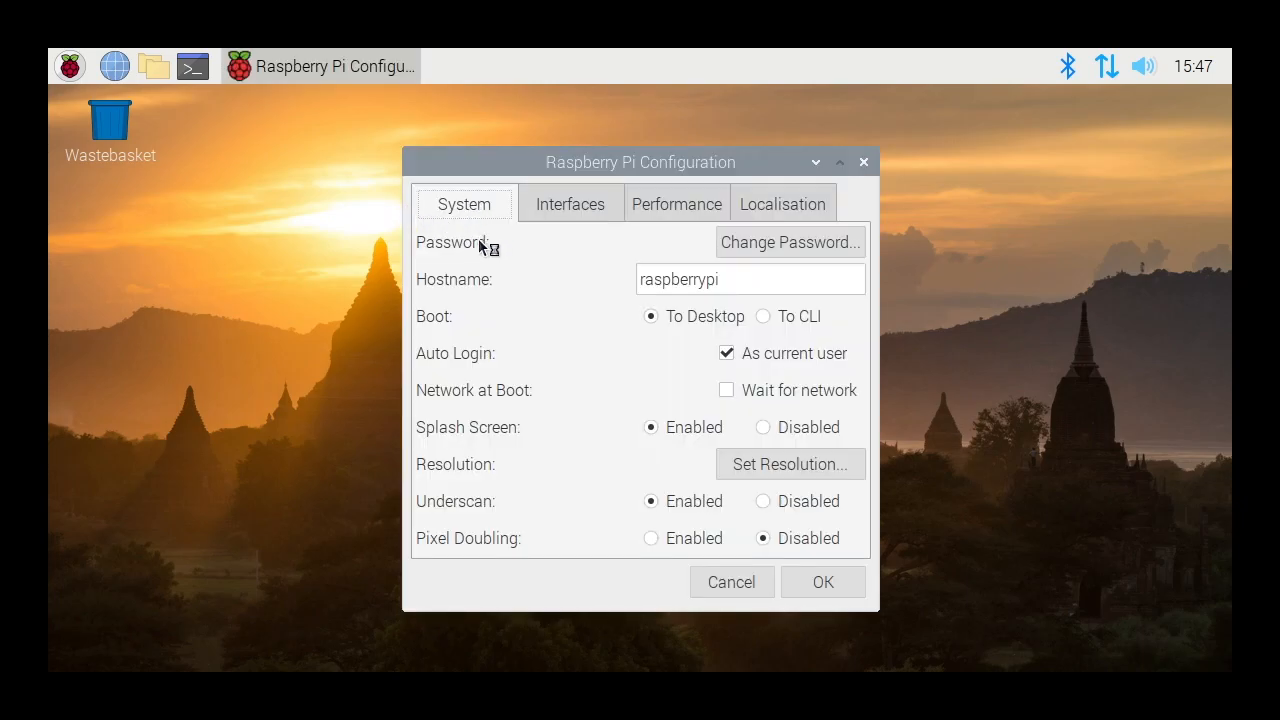
{"action": "left_click", "coordinate": [786, 246]}
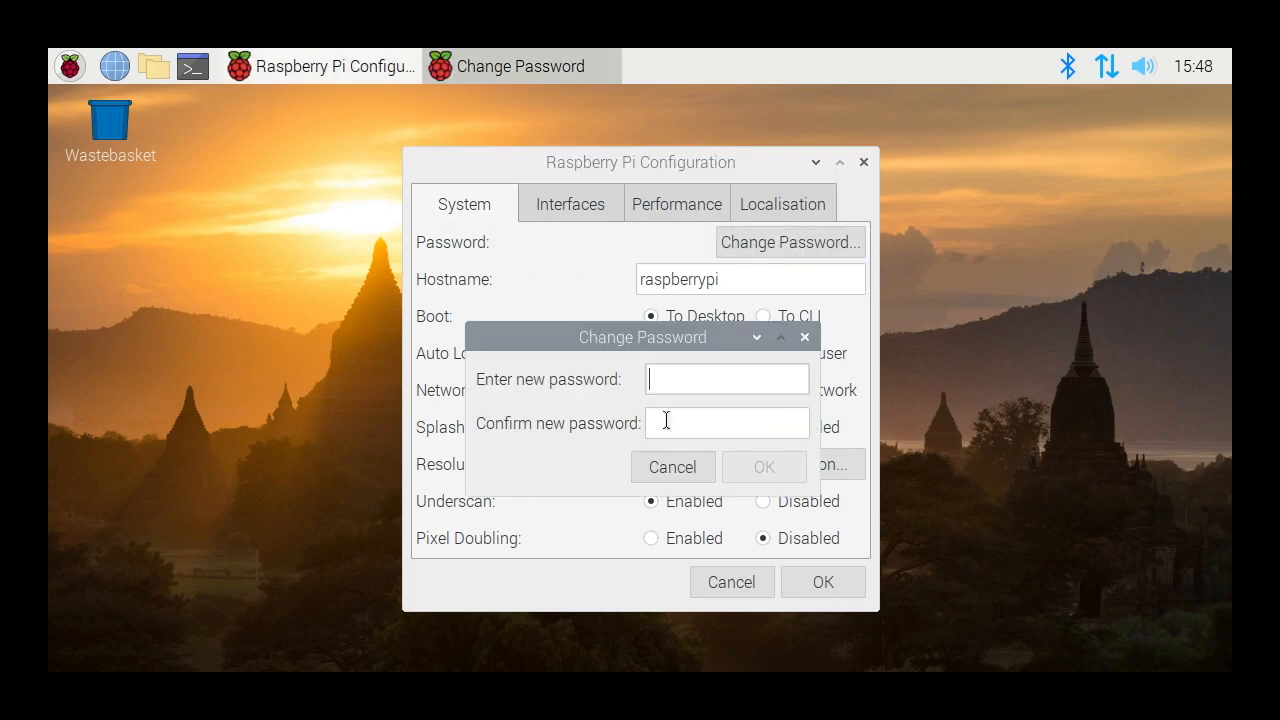
{"action": "type", "text": "•••••"}
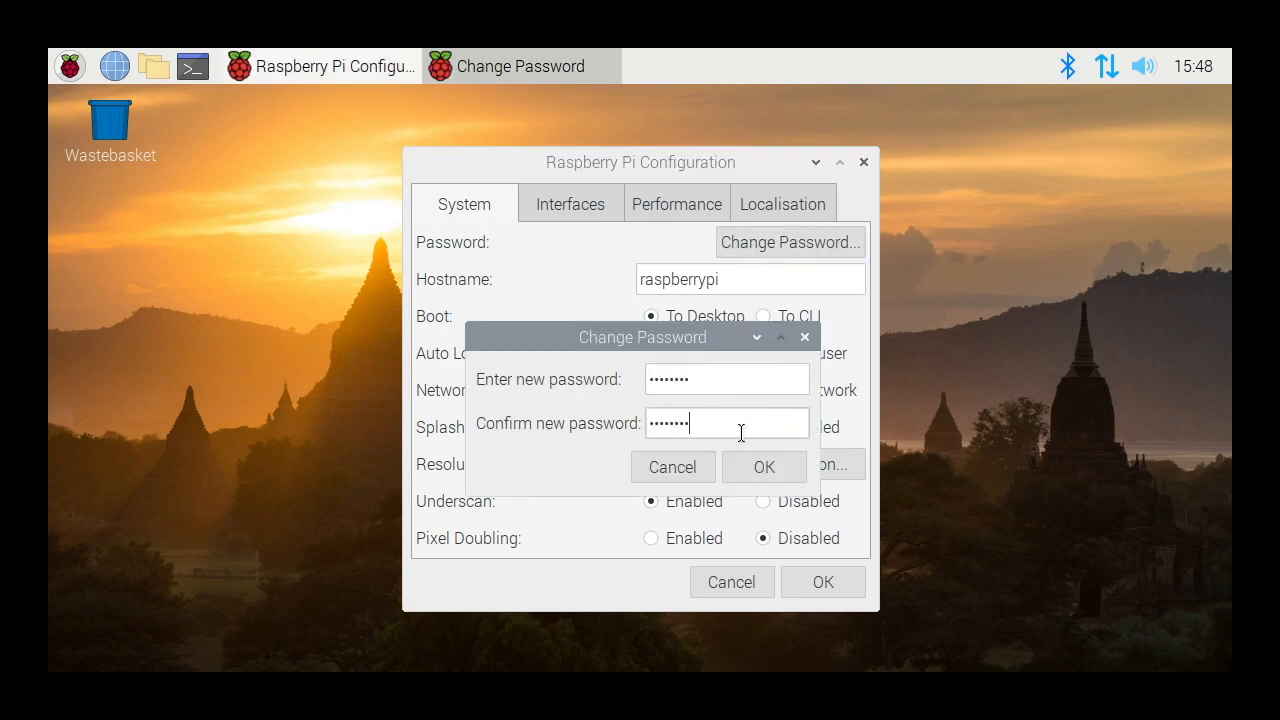
{"action": "left_click", "coordinate": [744, 470]}
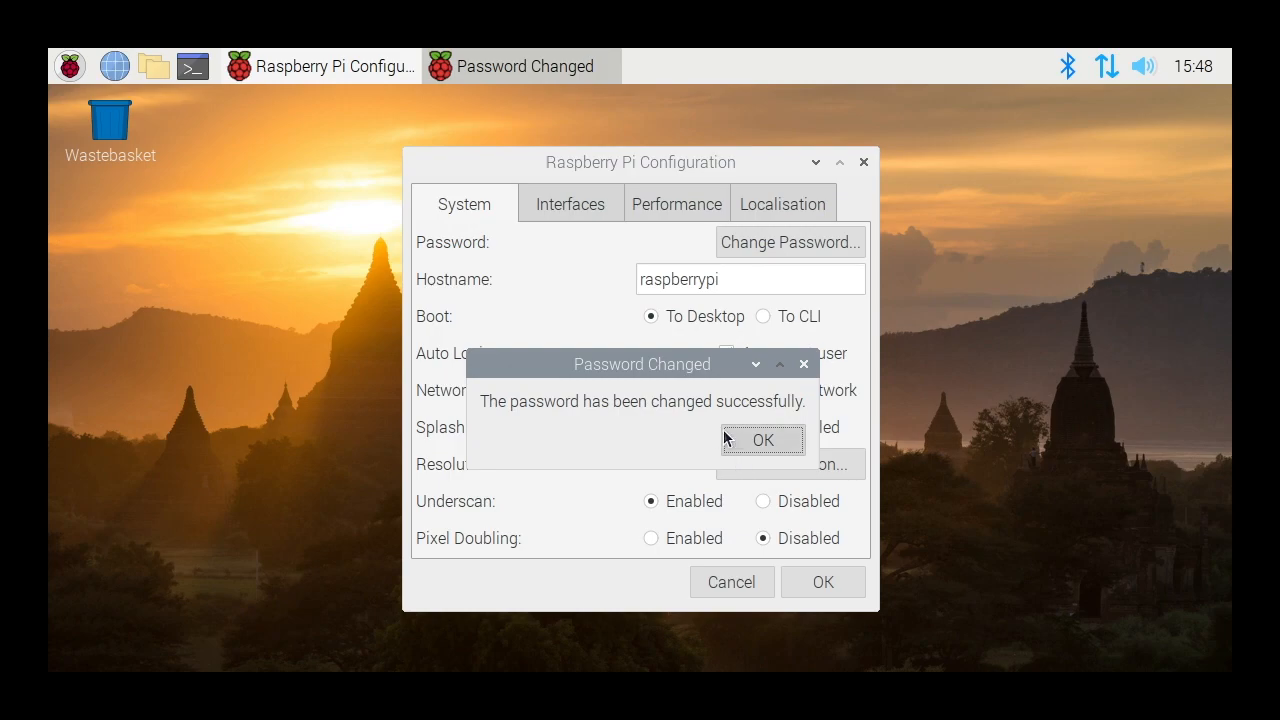
{"action": "left_click", "coordinate": [767, 442]}
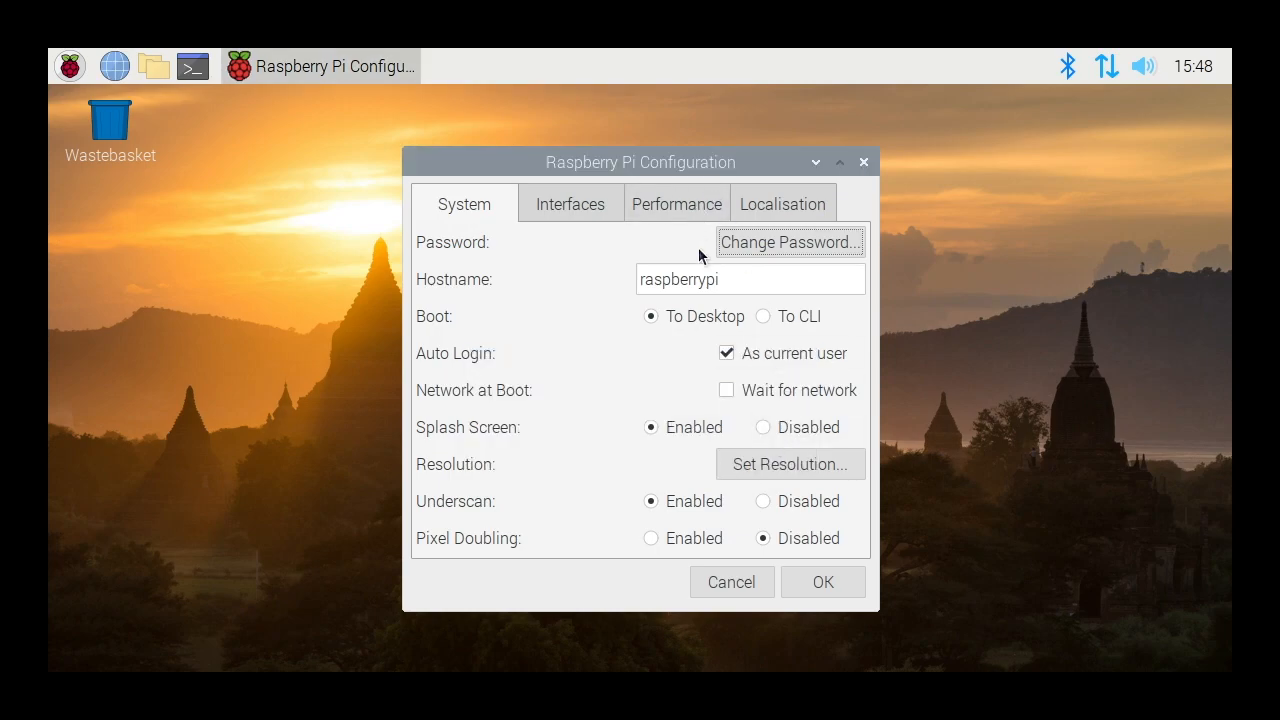
- Set the system hostname to pigui
{"action": "left_click_drag", "start_coordinate": [745, 284], "coordinate": [538, 249]}
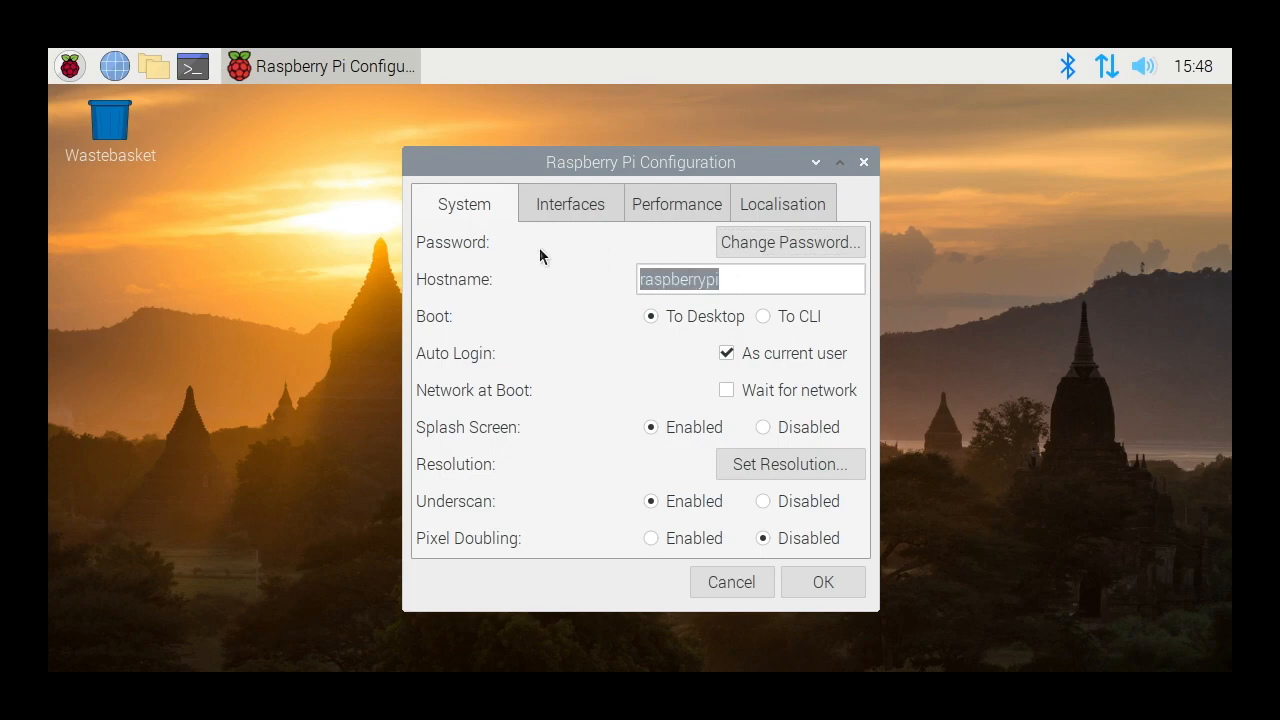
{"action": "type", "text": "pigu"}
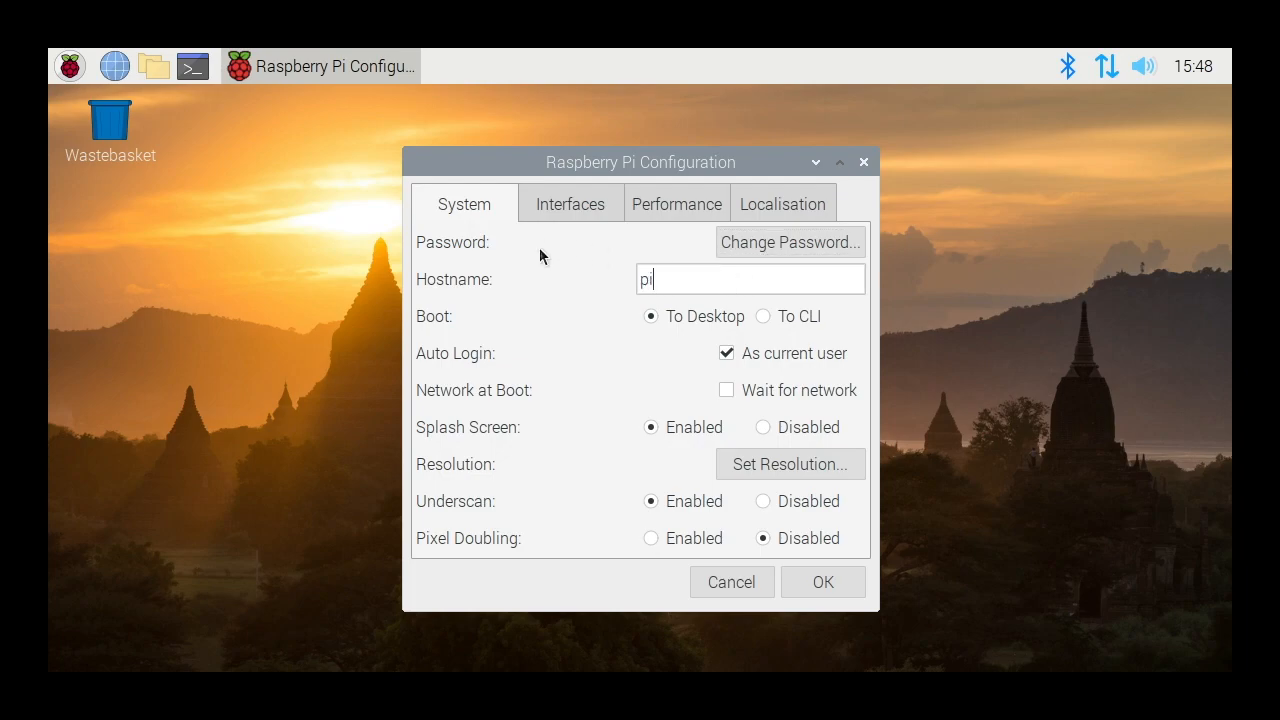
{"action": "type", "text": "i"}
- Disable underscan and enable the SSH interface
{"action": "left_click", "coordinate": [763, 502]}
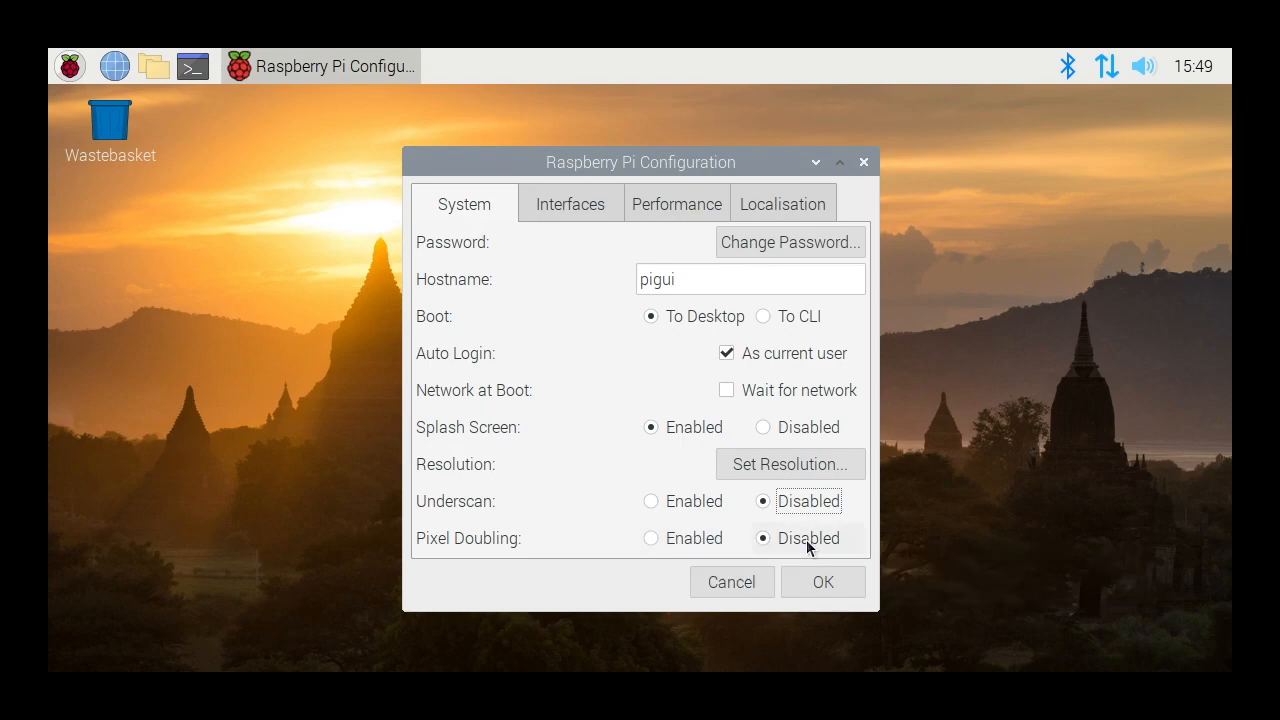
{"action": "left_click", "coordinate": [584, 206]}
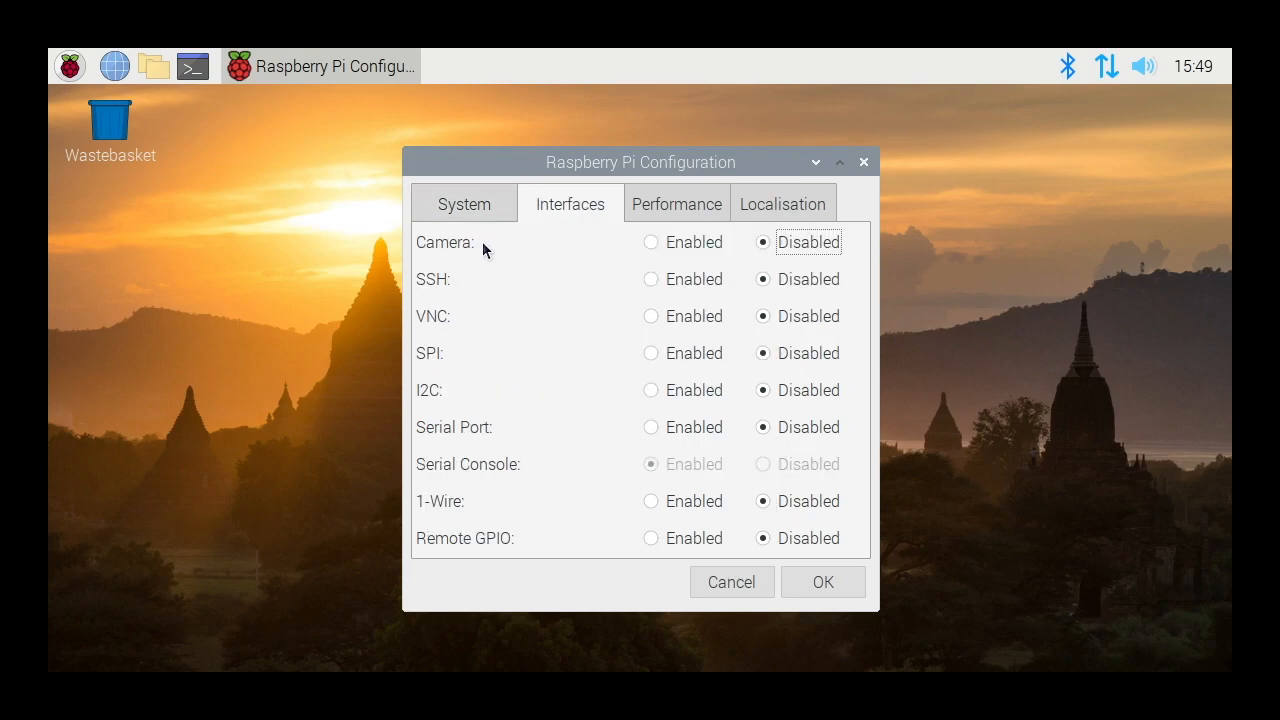
{"action": "left_click", "coordinate": [649, 281]}
- Try lowering and raising the GPU memory amount in the performance settings
{"action": "left_click", "coordinate": [686, 205]}
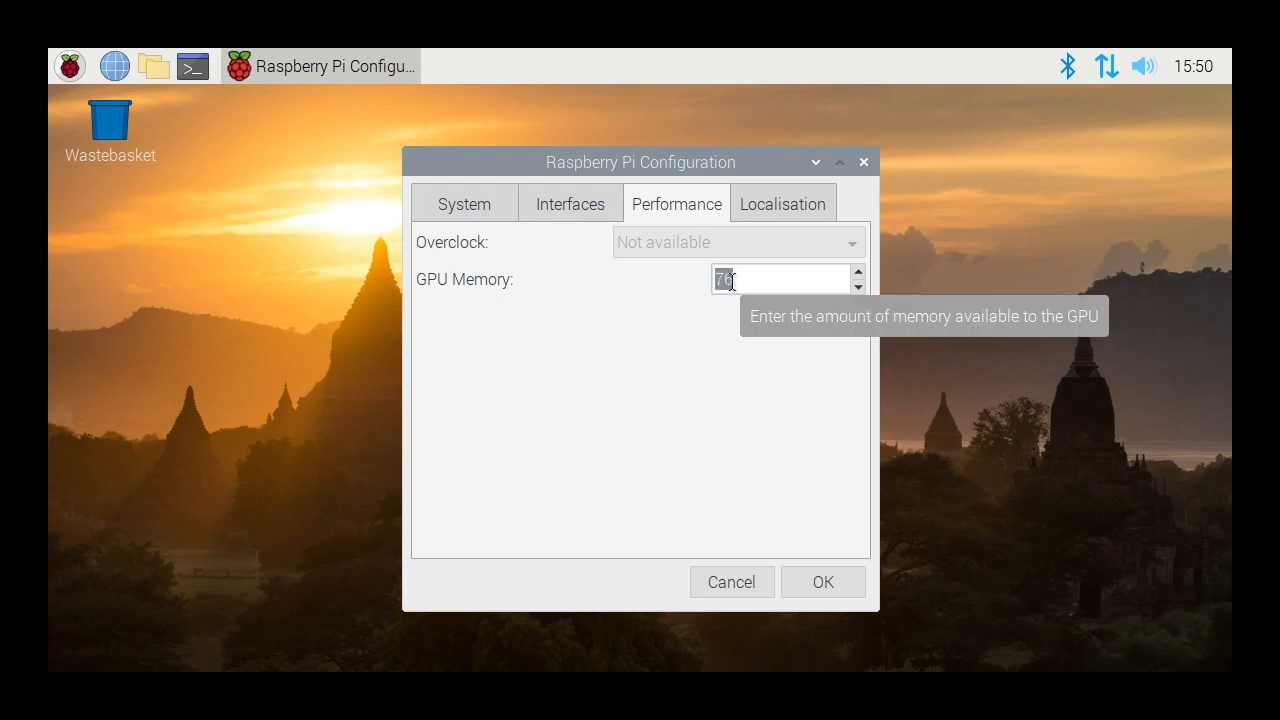
{"action": "left_click", "coordinate": [858, 287]}
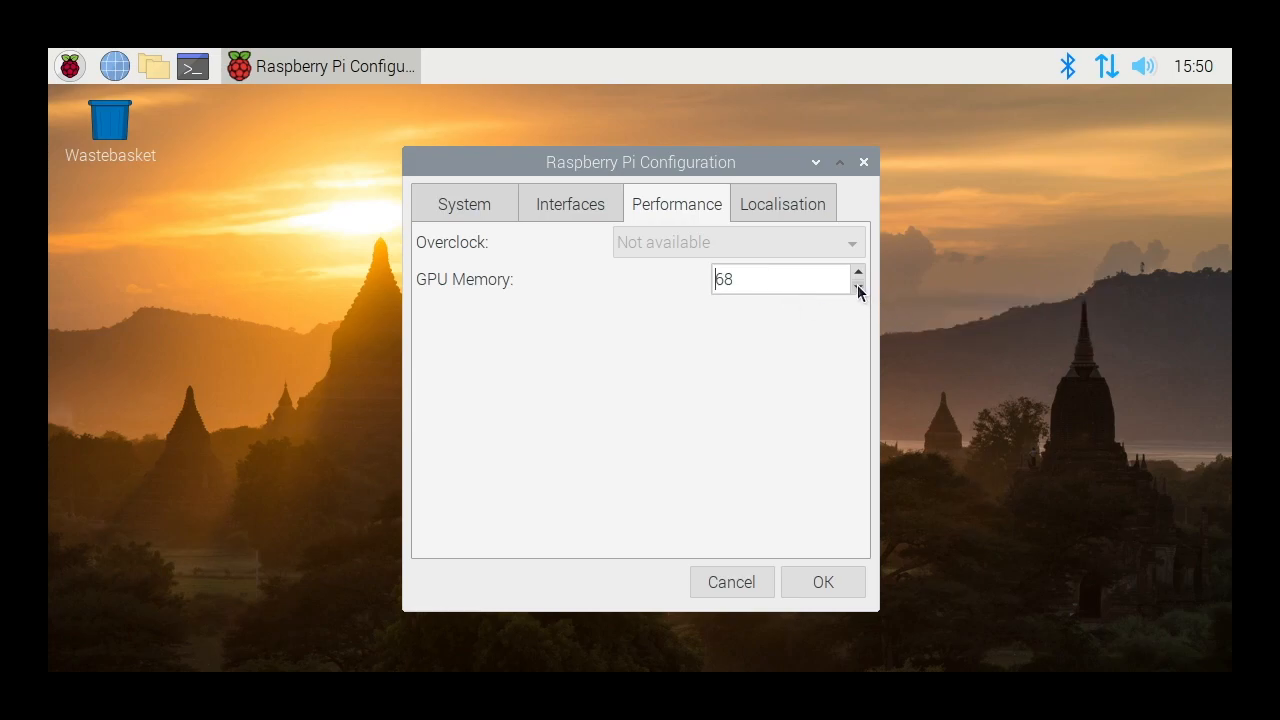
{"action": "left_click", "coordinate": [857, 274]}
{"action": "left_click", "coordinate": [857, 276]}
{"action": "left_click", "coordinate": [858, 288]}
{"action": "left_click", "coordinate": [858, 288]}
{"action": "left_click", "coordinate": [858, 289]}
{"action": "left_click", "coordinate": [857, 288]}
{"action": "left_click", "coordinate": [857, 274]}
{"action": "left_click", "coordinate": [857, 273]}
{"action": "left_click", "coordinate": [857, 273]}
- Set the locale country to US (United States) with the UTF-8 character set, and open the timezone settings
{"action": "left_click", "coordinate": [782, 204]}
{"action": "left_click", "coordinate": [783, 243]}
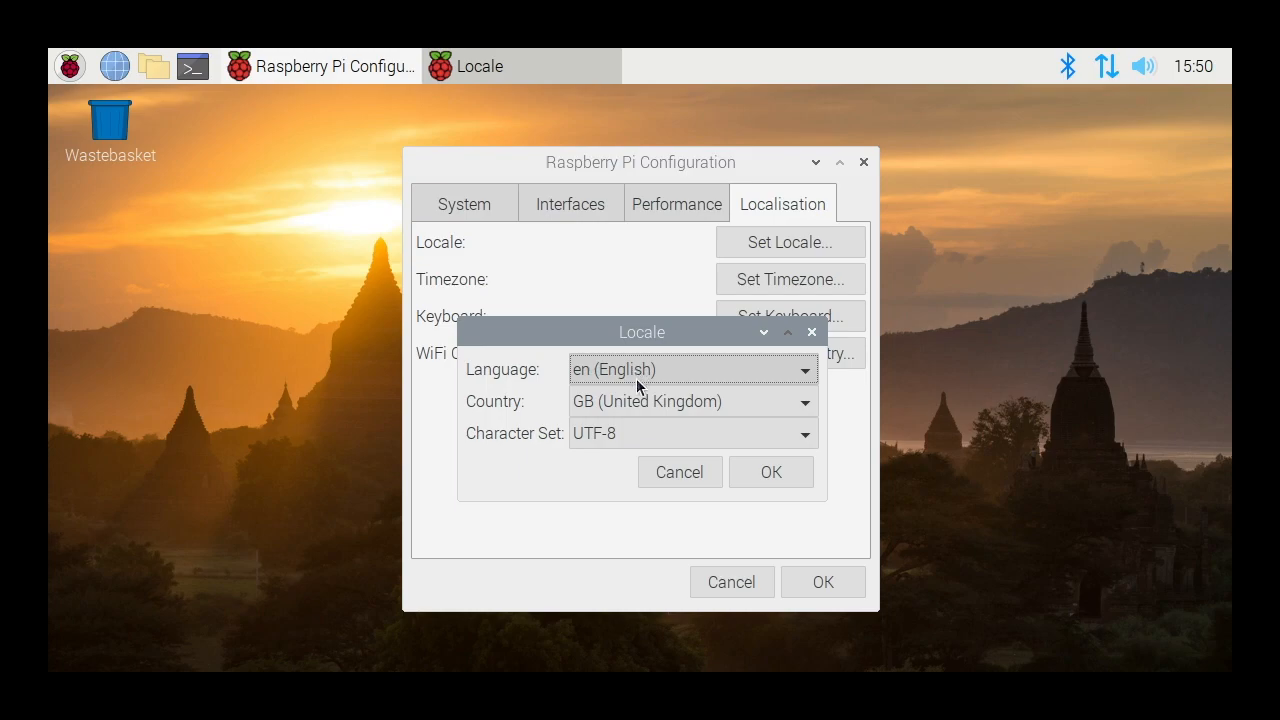
{"action": "left_click", "coordinate": [624, 404]}
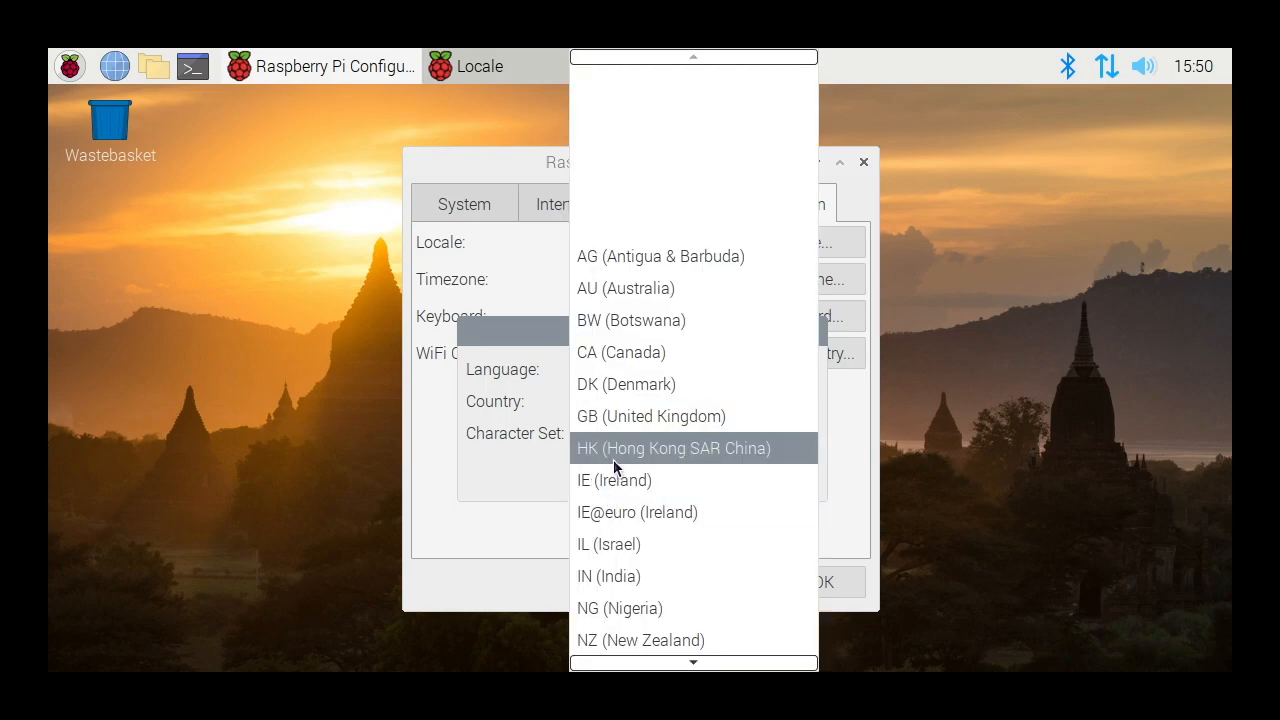
{"action": "scroll", "coordinate": [600, 440], "scroll_direction": "down", "scroll_amount": 3}
{"action": "scroll", "coordinate": [600, 445], "scroll_direction": "down", "scroll_amount": 3}
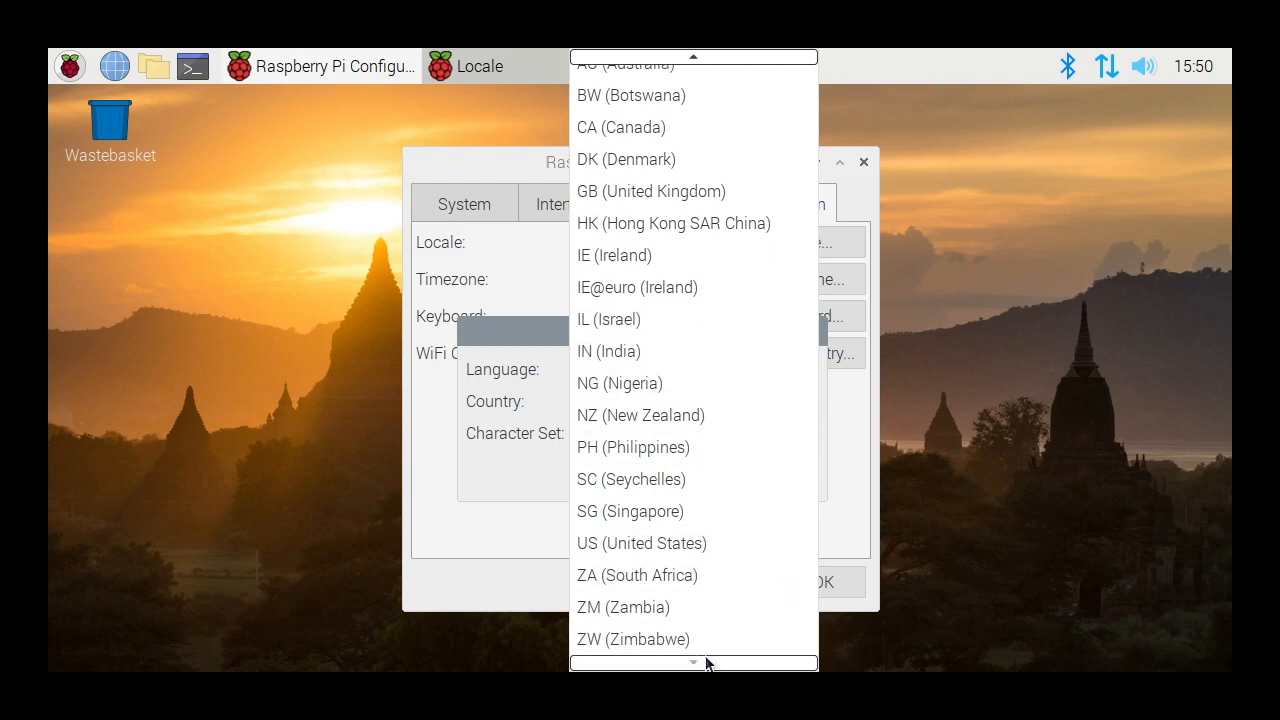
{"action": "left_click", "coordinate": [753, 544]}
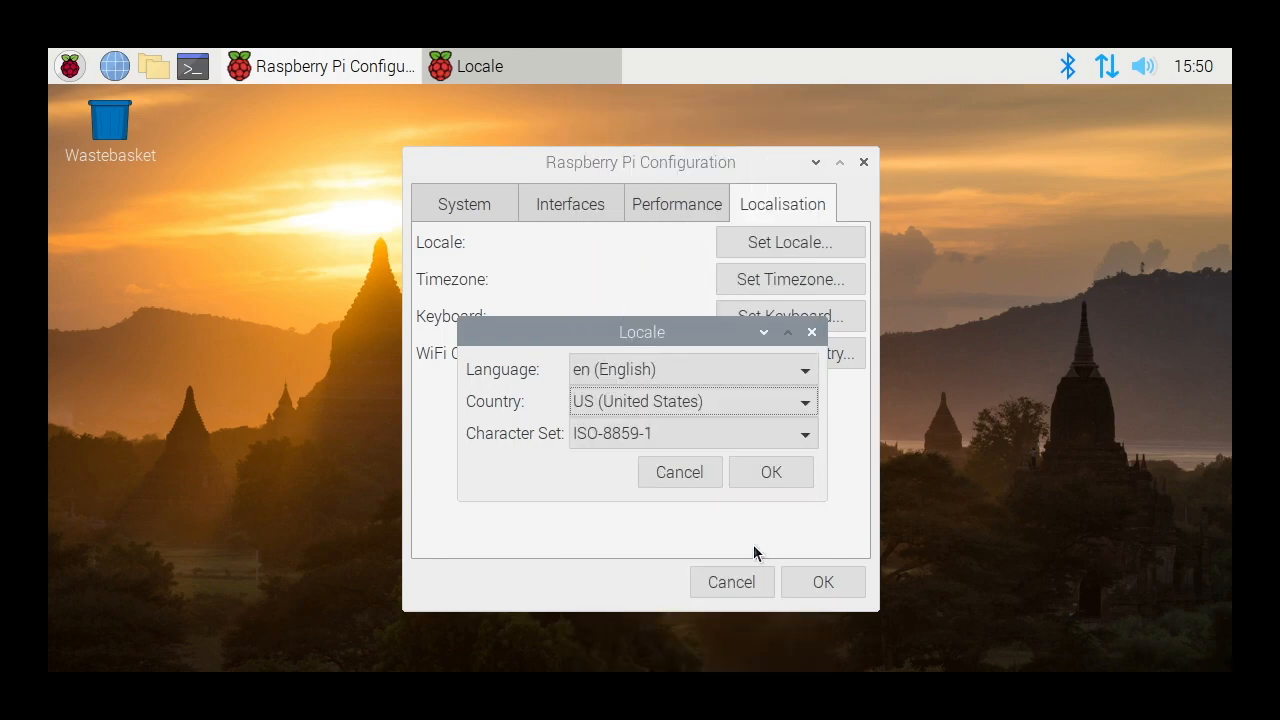
{"action": "left_click", "coordinate": [623, 434]}
{"action": "left_click", "coordinate": [634, 496]}
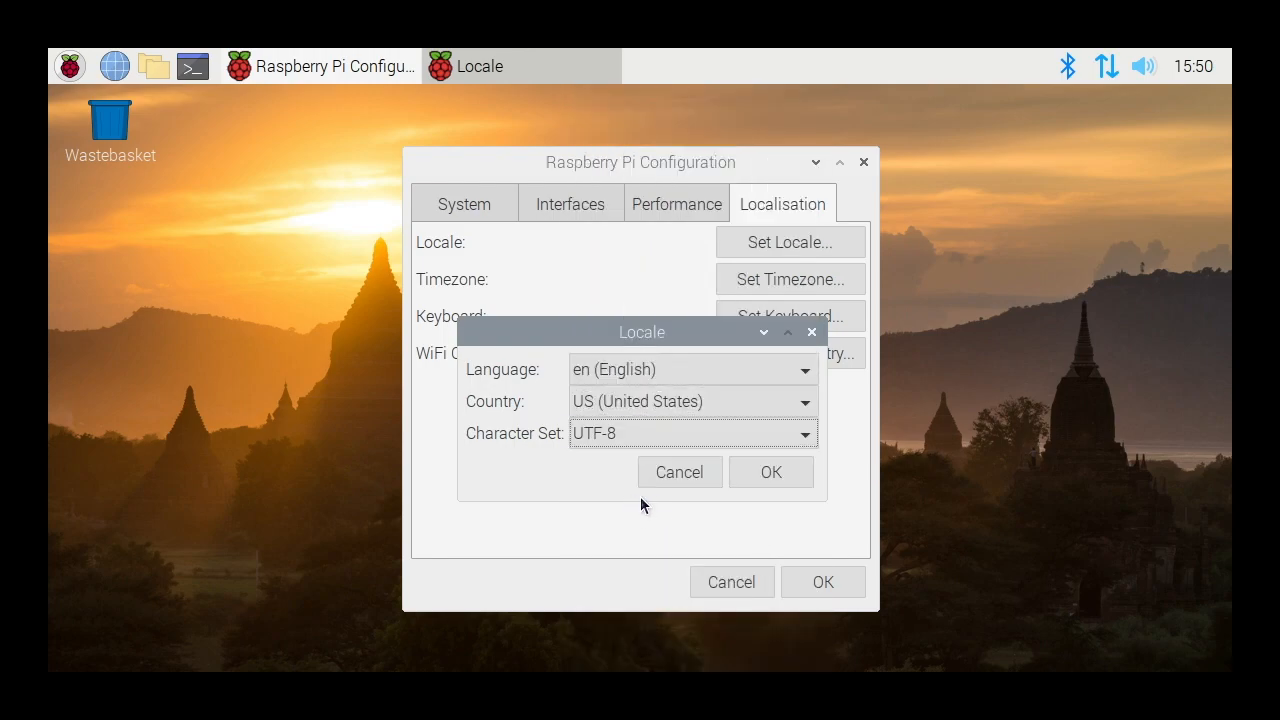
{"action": "left_click", "coordinate": [786, 475]}
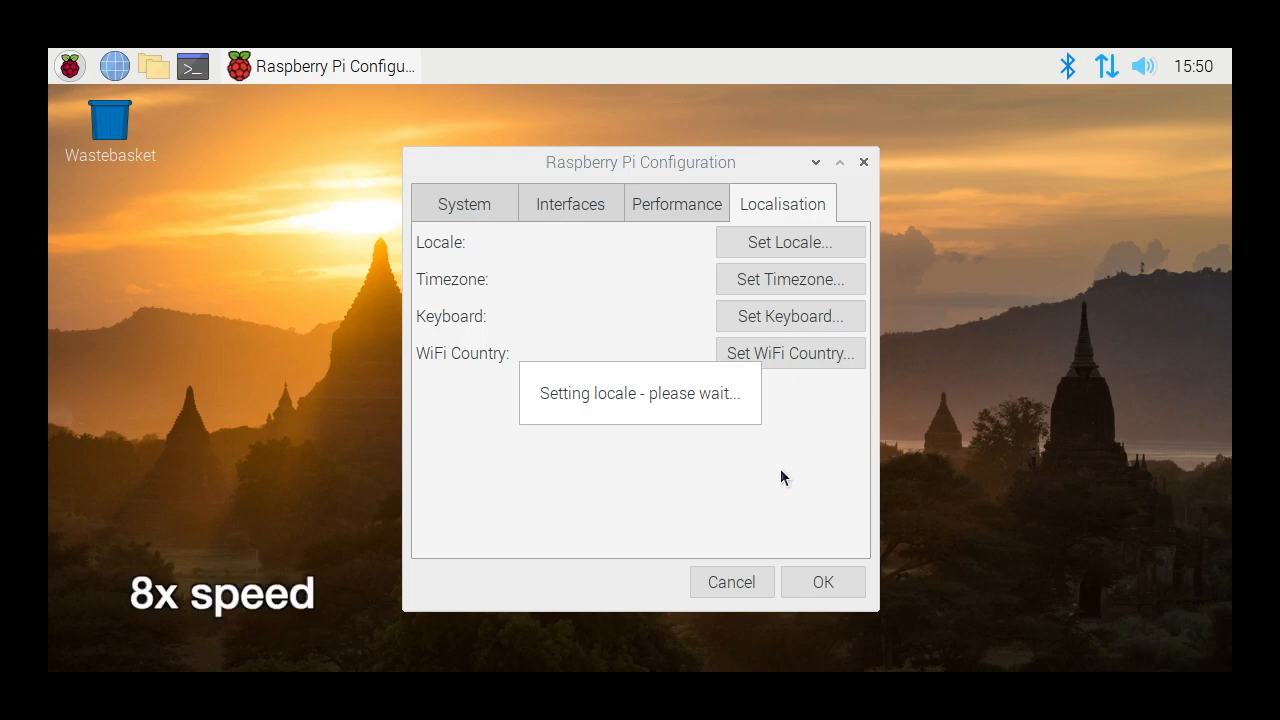
{"action": "left_click", "coordinate": [800, 282]}
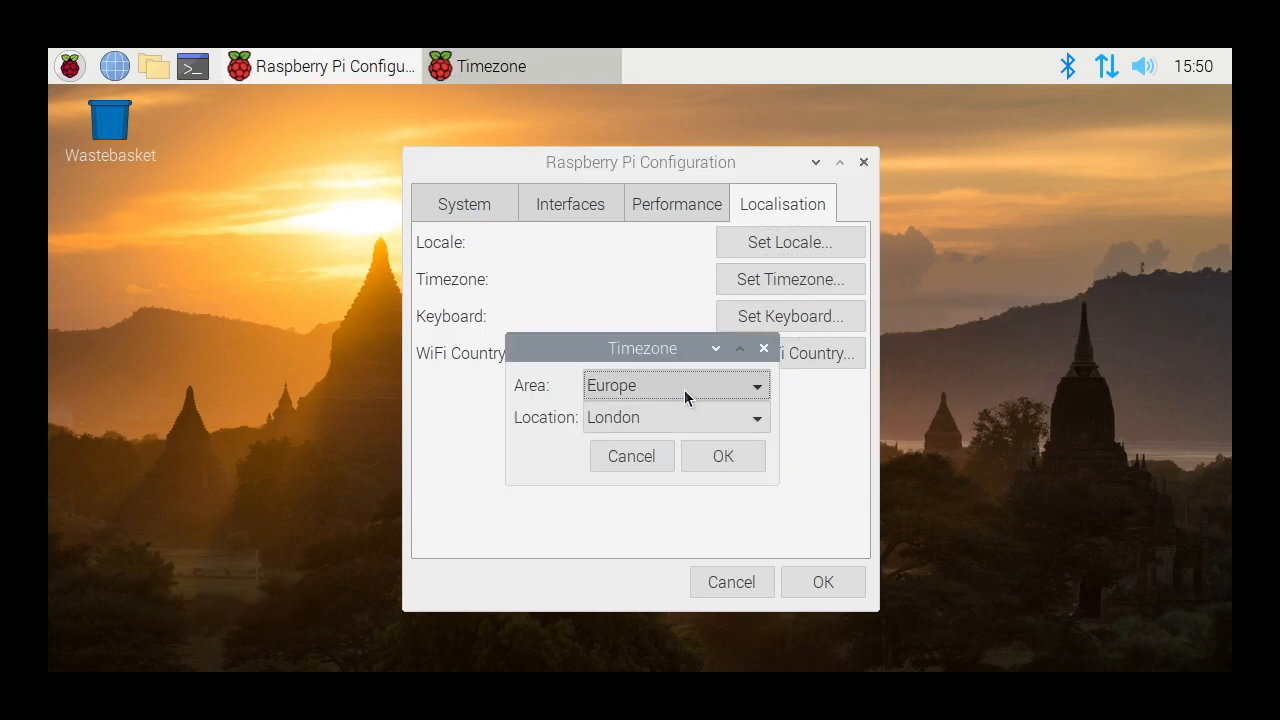
- Try the timezone area US with the location Central
{"action": "left_click", "coordinate": [684, 388]}
{"action": "scroll", "coordinate": [646, 365], "scroll_direction": "up", "scroll_amount": 2}
{"action": "scroll", "coordinate": [645, 360], "scroll_direction": "down", "scroll_amount": 5}
{"action": "scroll", "coordinate": [645, 360], "scroll_direction": "down", "scroll_amount": 10}
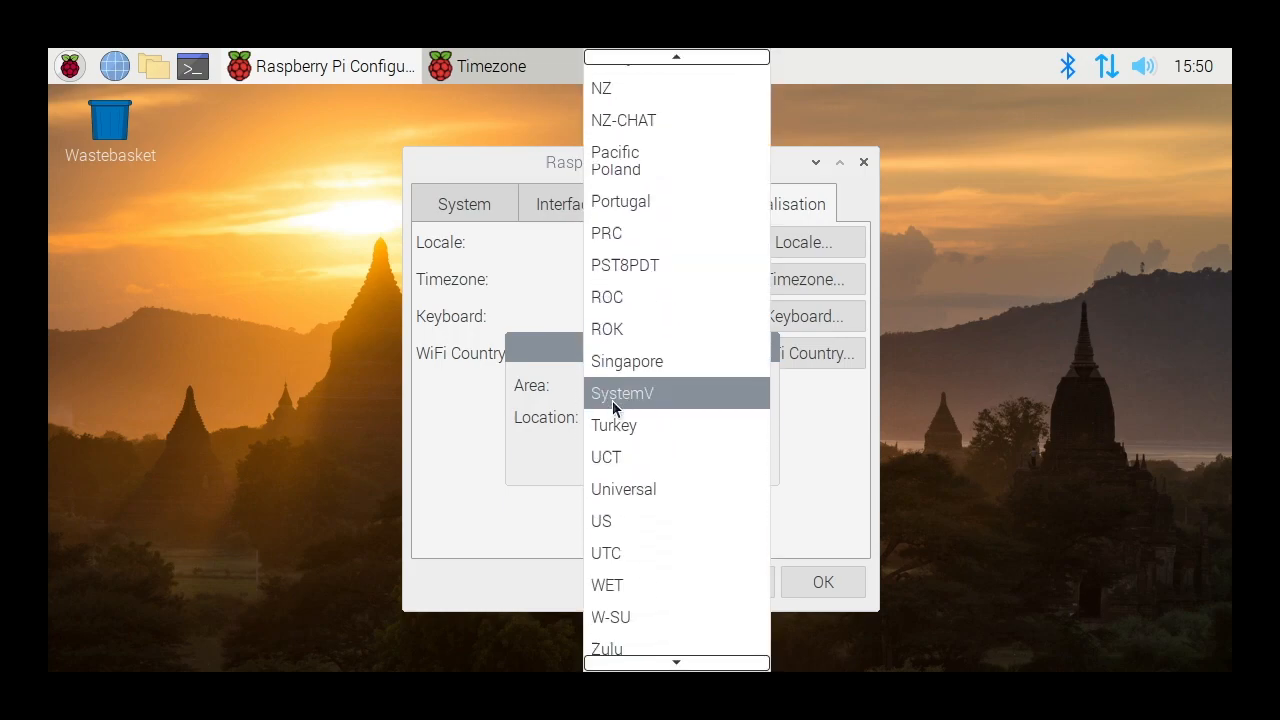
{"action": "left_click", "coordinate": [666, 505]}
{"action": "left_click", "coordinate": [675, 416]}
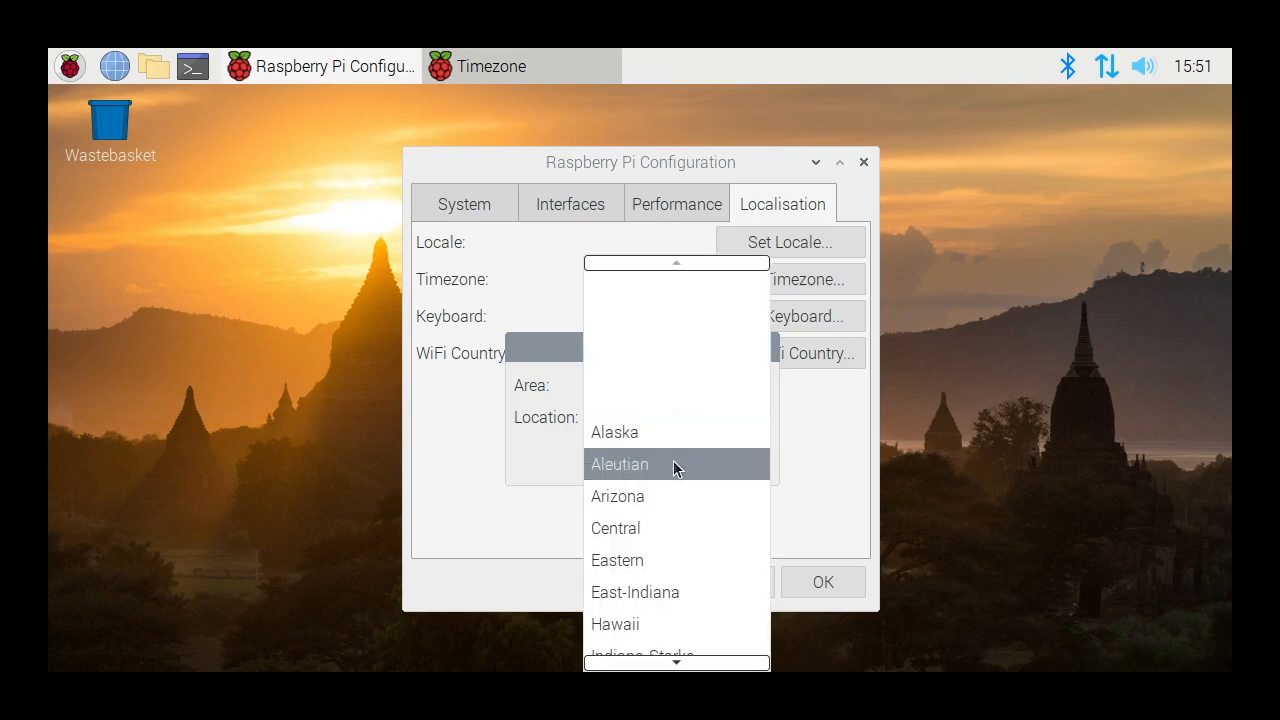
{"action": "left_click", "coordinate": [680, 528]}
- Set the timezone to area America and location Chicago, and apply it
{"action": "left_click", "coordinate": [683, 385]}
{"action": "mouse_move", "coordinate": [677, 52]}
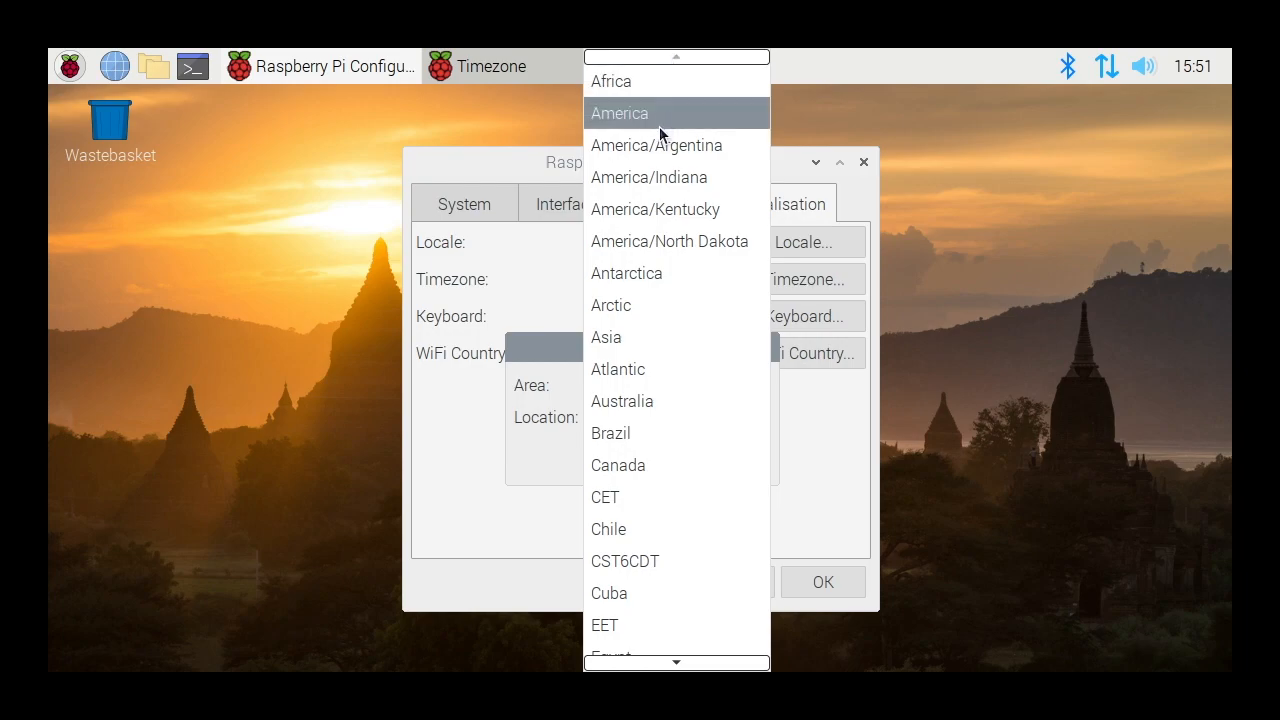
{"action": "left_click", "coordinate": [667, 116]}
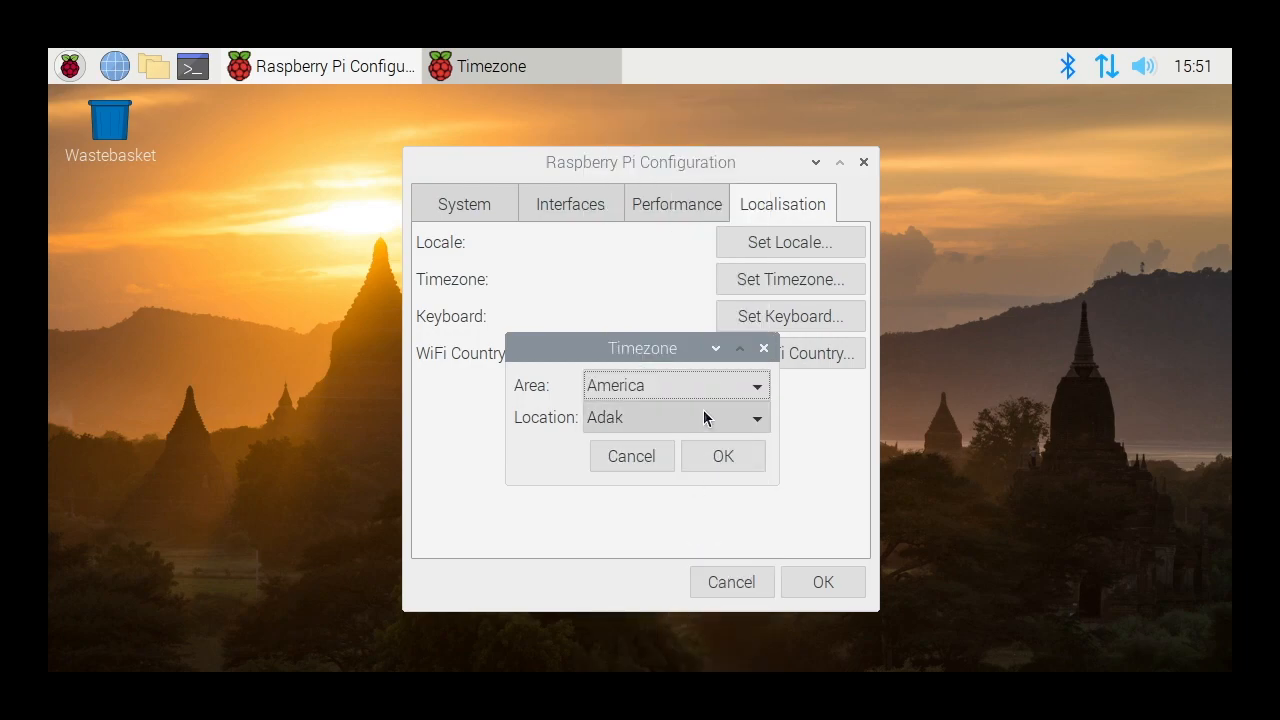
{"action": "left_click", "coordinate": [703, 418]}
{"action": "mouse_move", "coordinate": [652, 645]}
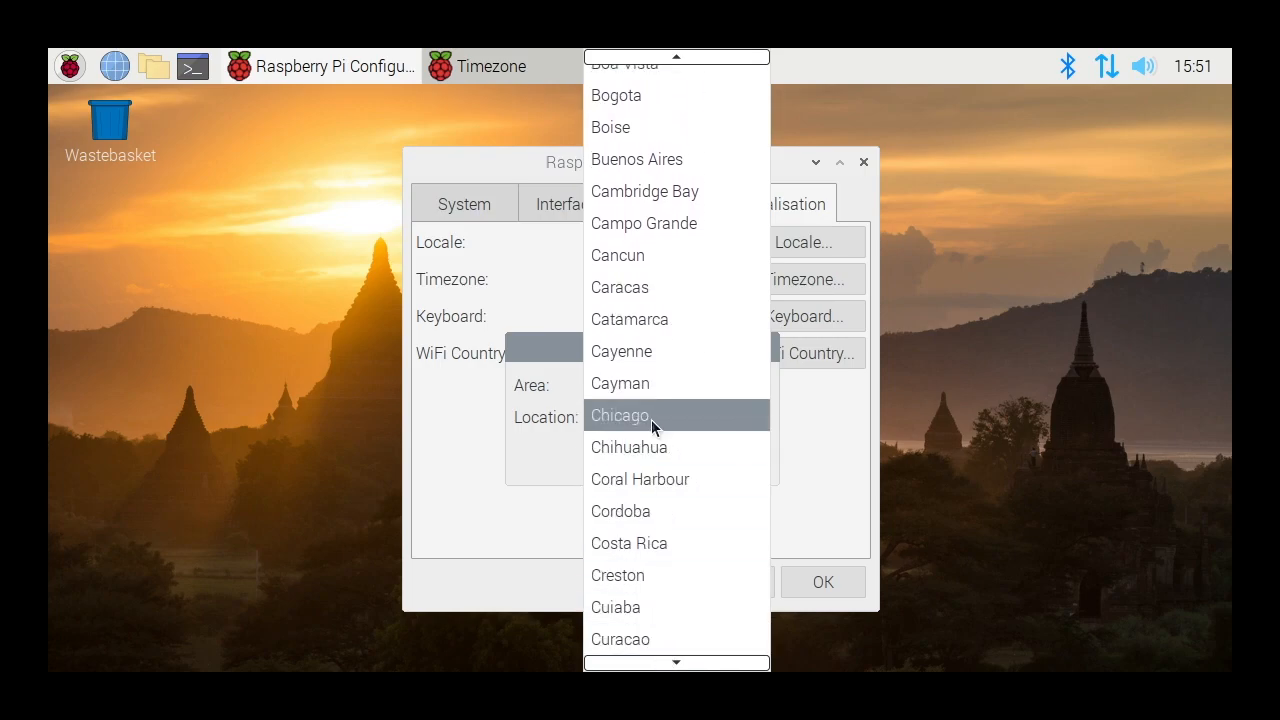
{"action": "left_click", "coordinate": [651, 417]}
{"action": "left_click", "coordinate": [724, 456]}
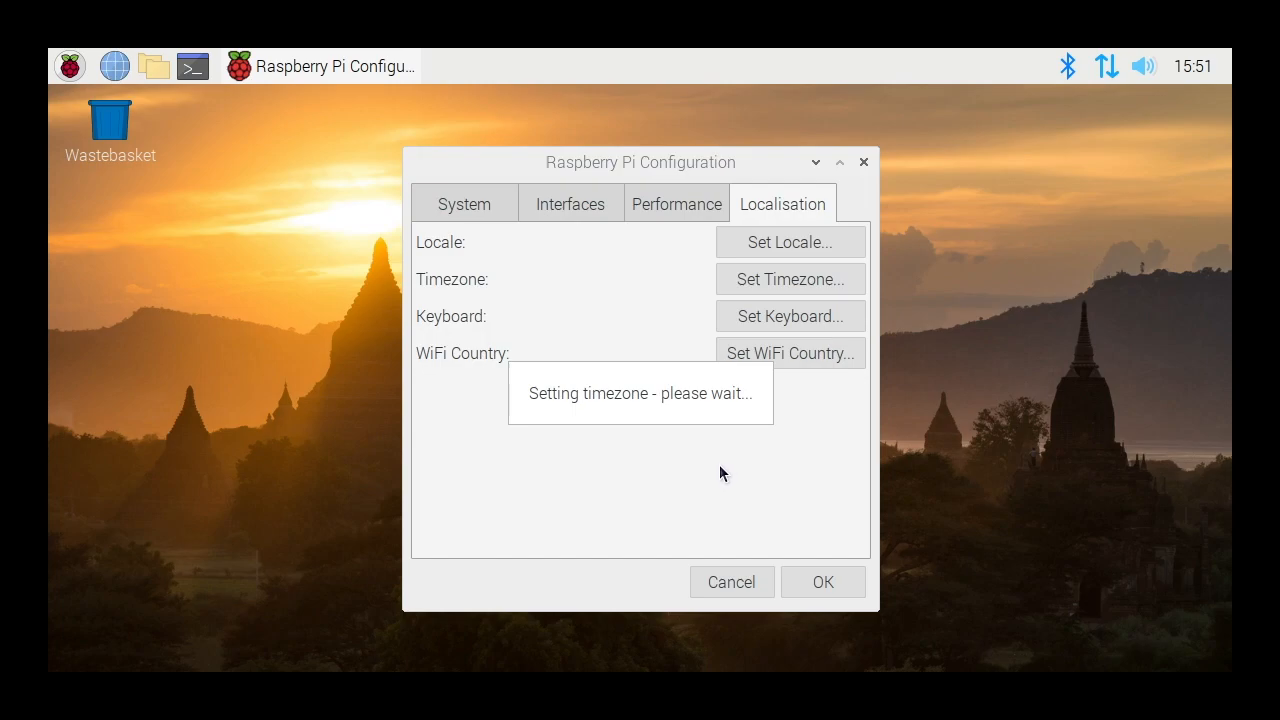
- Set the keyboard layout and variant to English (US) on the Generic 105-key PC (intl.) model, and apply it
{"action": "left_click", "coordinate": [792, 305]}
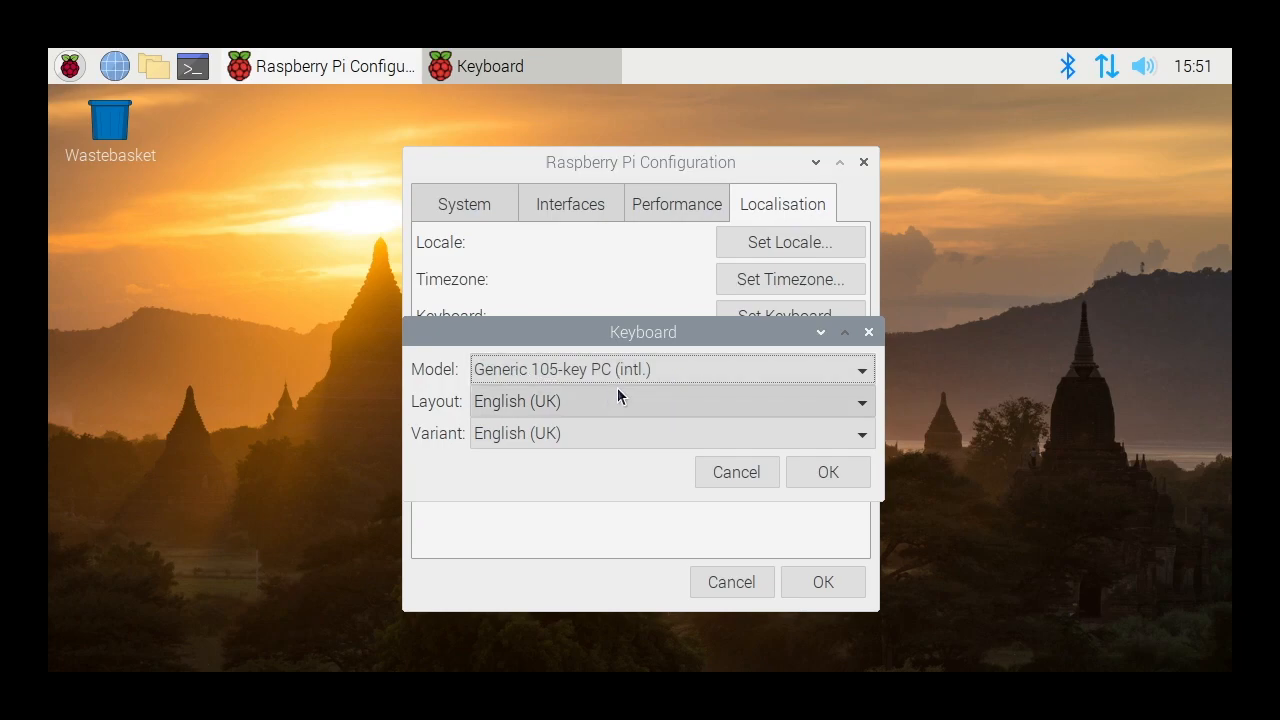
{"action": "left_click", "coordinate": [518, 399]}
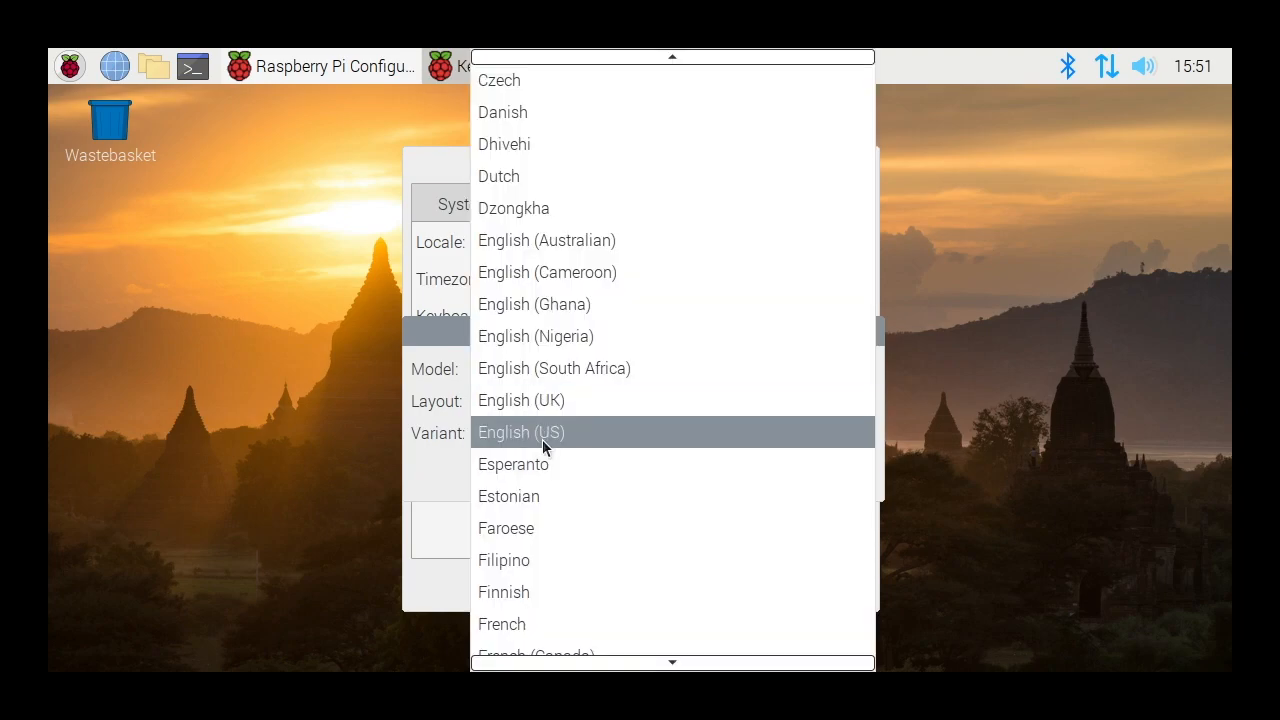
{"action": "left_click", "coordinate": [542, 439]}
{"action": "left_click", "coordinate": [560, 437]}
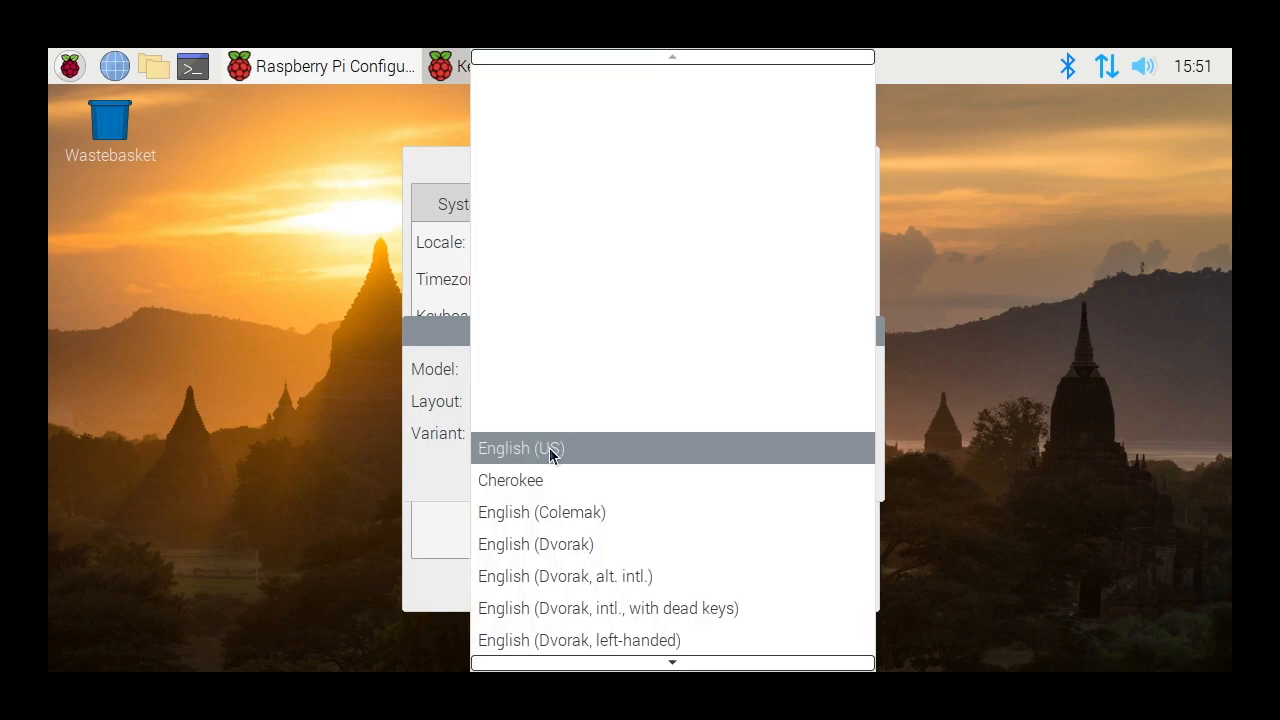
{"action": "left_click", "coordinate": [551, 452]}
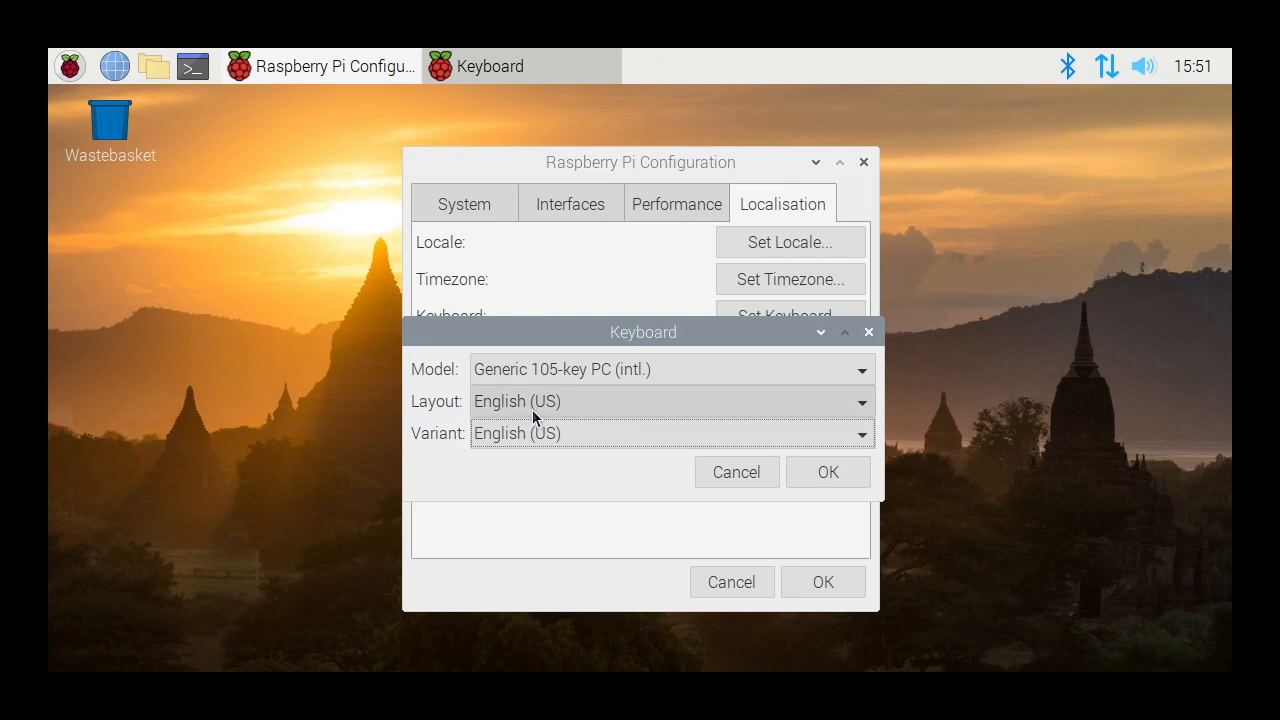
{"action": "left_click", "coordinate": [829, 476]}
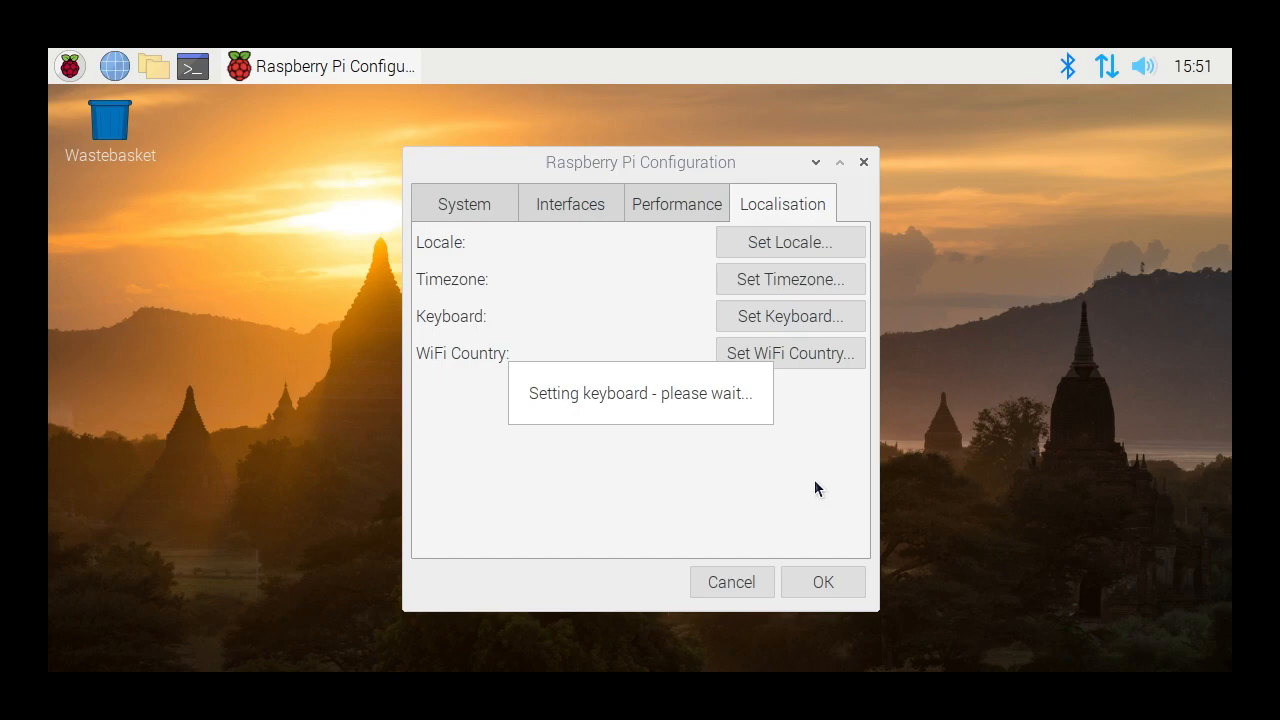
- Set the WiFi country to US United States and apply it
{"action": "left_click", "coordinate": [757, 355]}
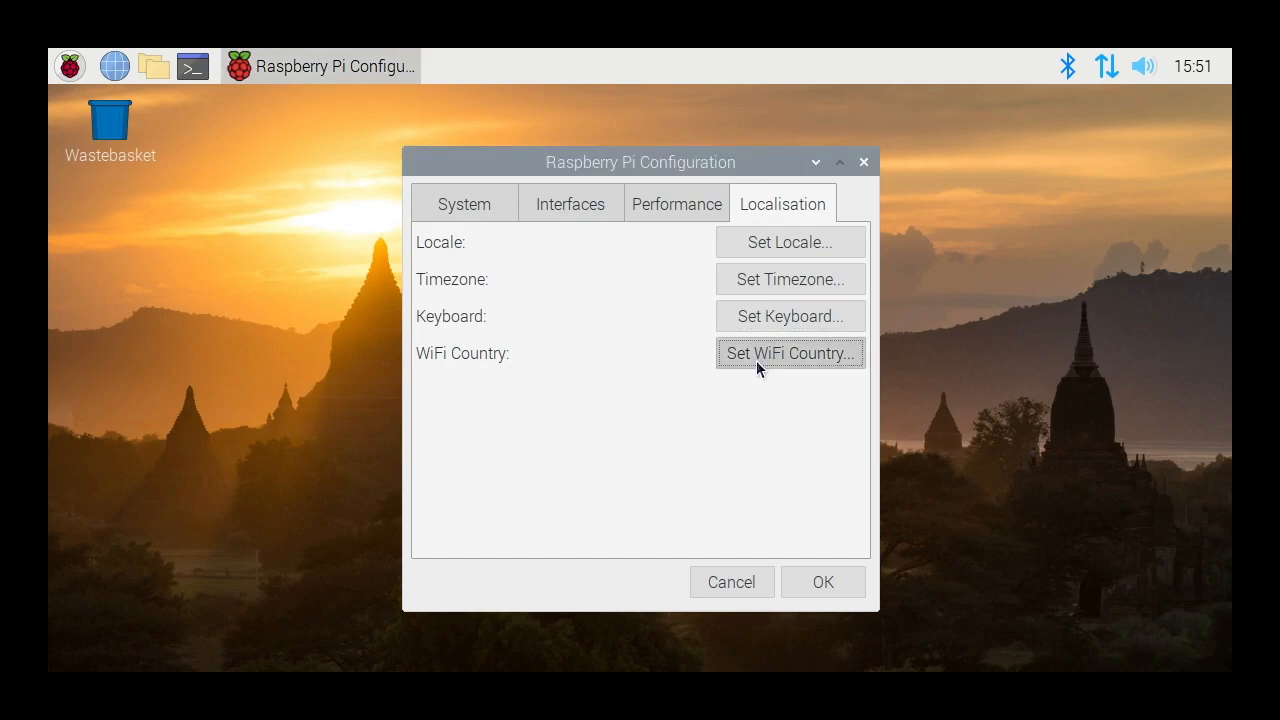
{"action": "left_click", "coordinate": [642, 409]}
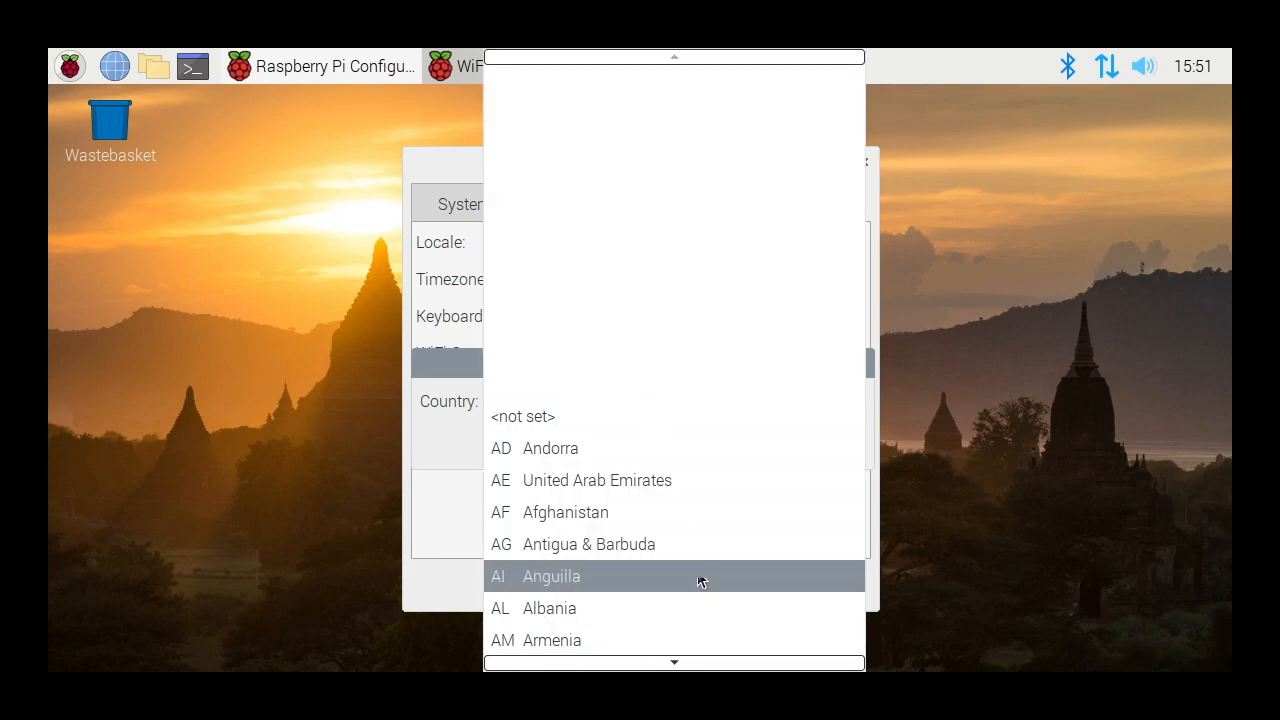
{"action": "scroll", "coordinate": [692, 563], "scroll_direction": "up", "scroll_amount": 1}
{"action": "scroll", "coordinate": [679, 548], "scroll_direction": "down", "scroll_amount": 3}
{"action": "scroll", "coordinate": [679, 548], "scroll_direction": "down", "scroll_amount": 3}
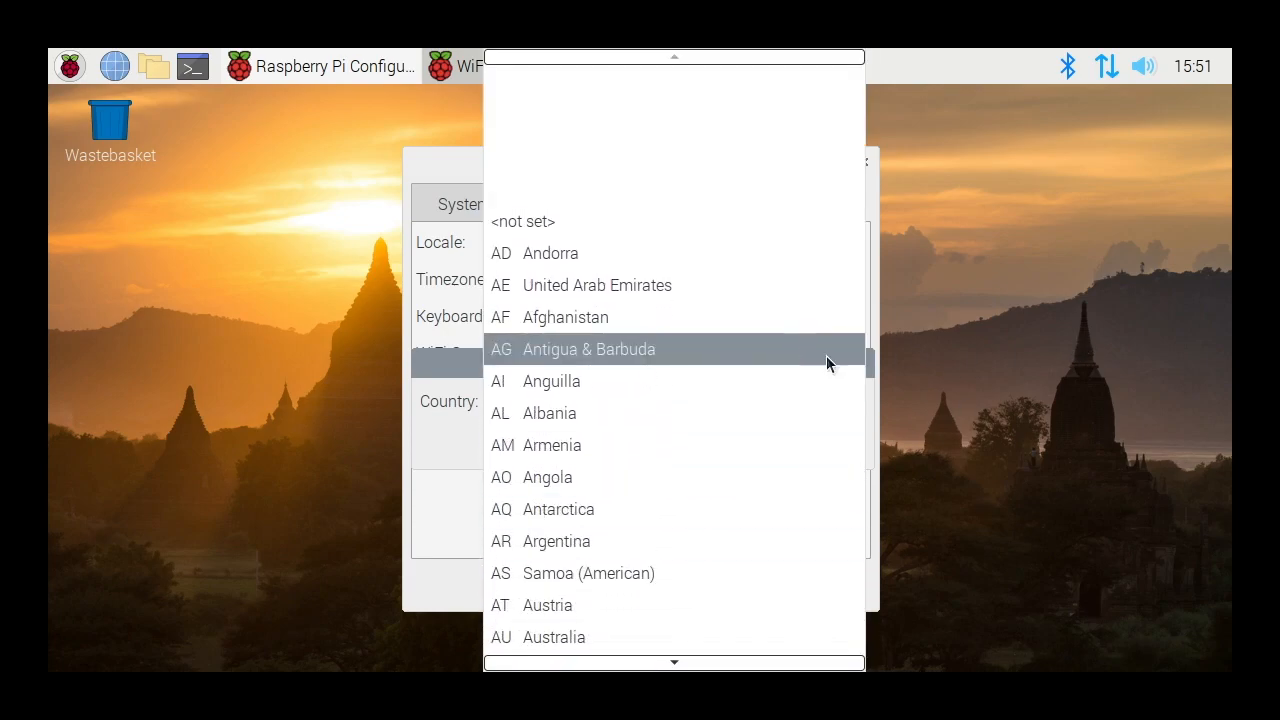
{"action": "scroll", "coordinate": [655, 530], "scroll_direction": "down", "scroll_amount": 3}
{"action": "scroll", "coordinate": [642, 549], "scroll_direction": "down", "scroll_amount": 8}
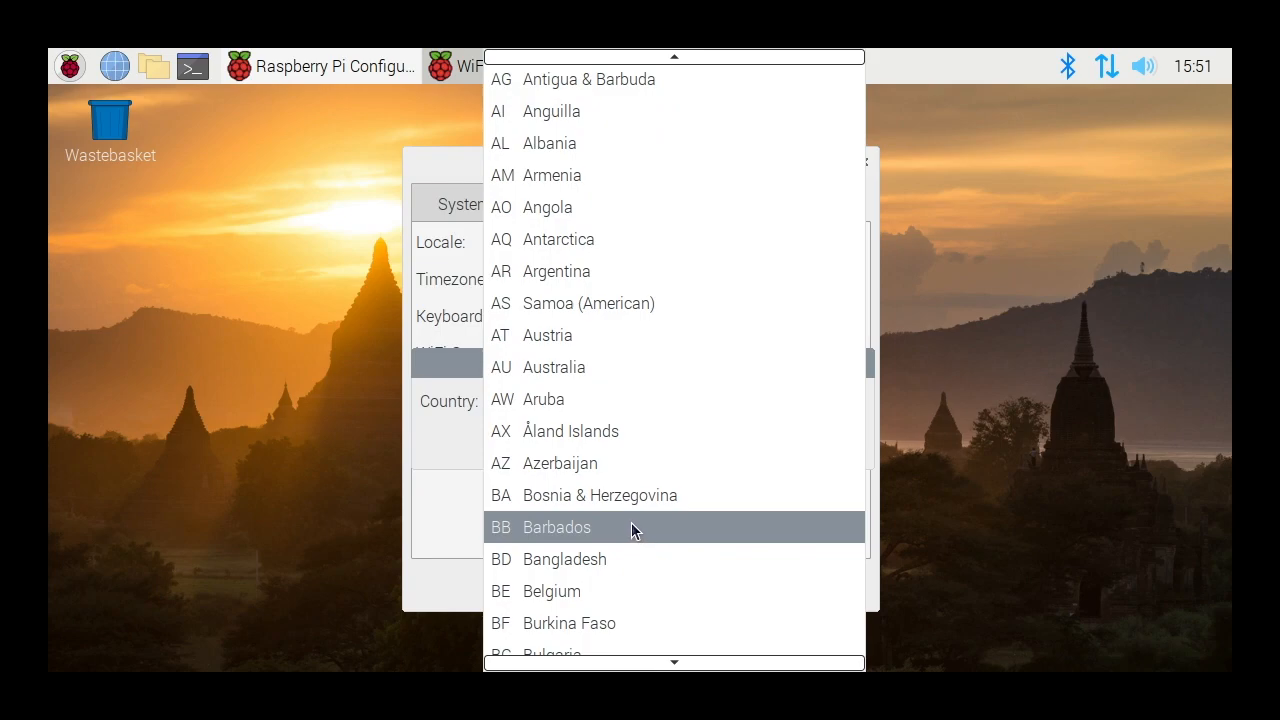
{"action": "scroll", "coordinate": [609, 472], "scroll_direction": "down", "scroll_amount": 10}
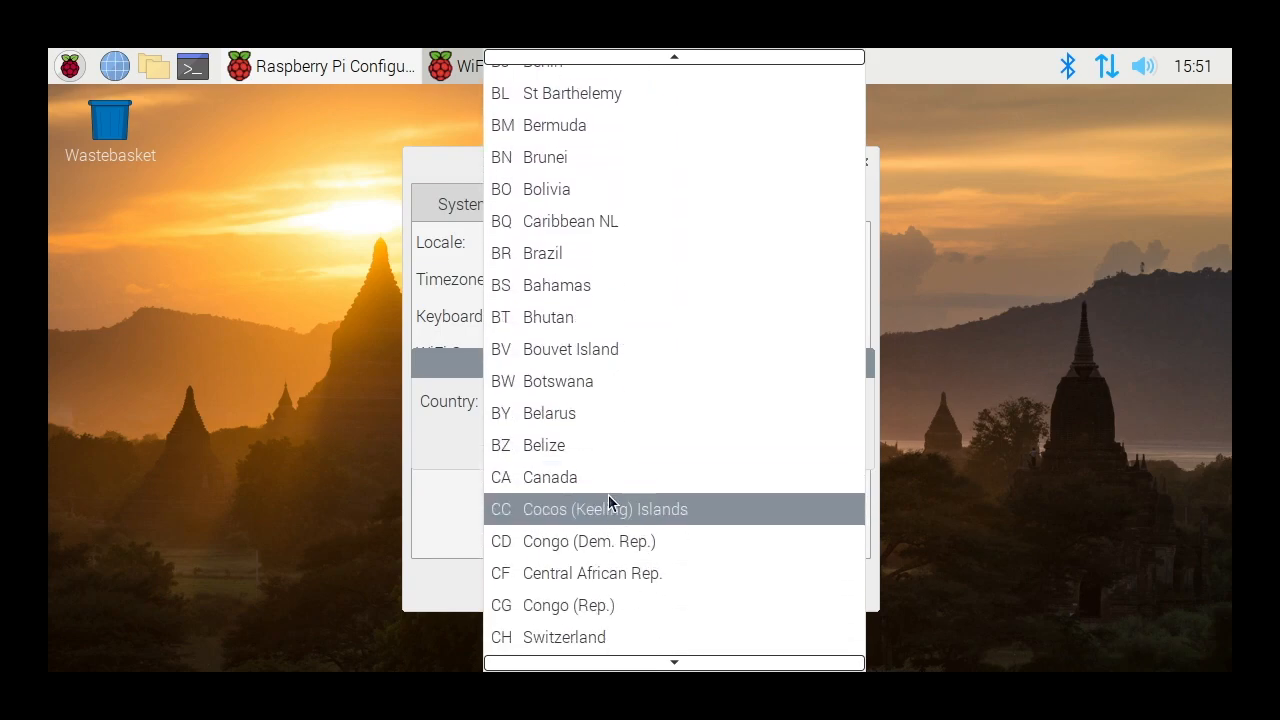
{"action": "scroll", "coordinate": [594, 507], "scroll_direction": "down", "scroll_amount": 20}
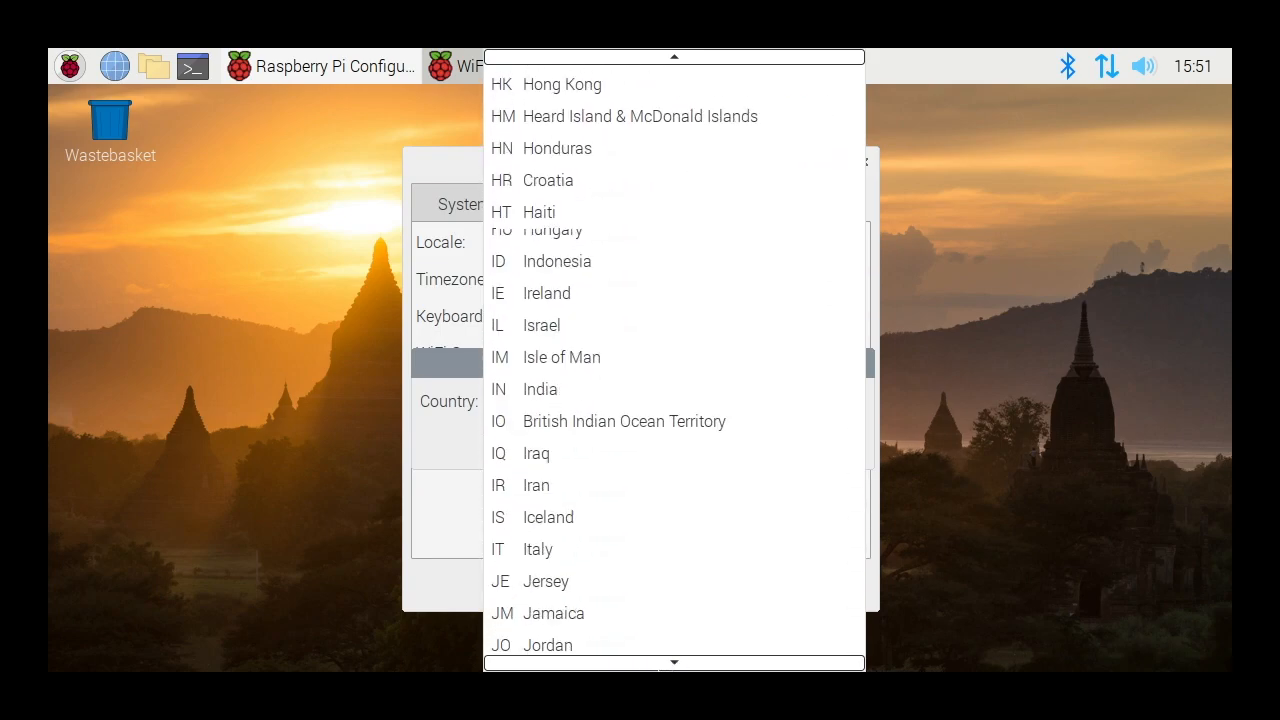
{"action": "scroll", "coordinate": [523, 400], "scroll_direction": "down", "scroll_amount": 20}
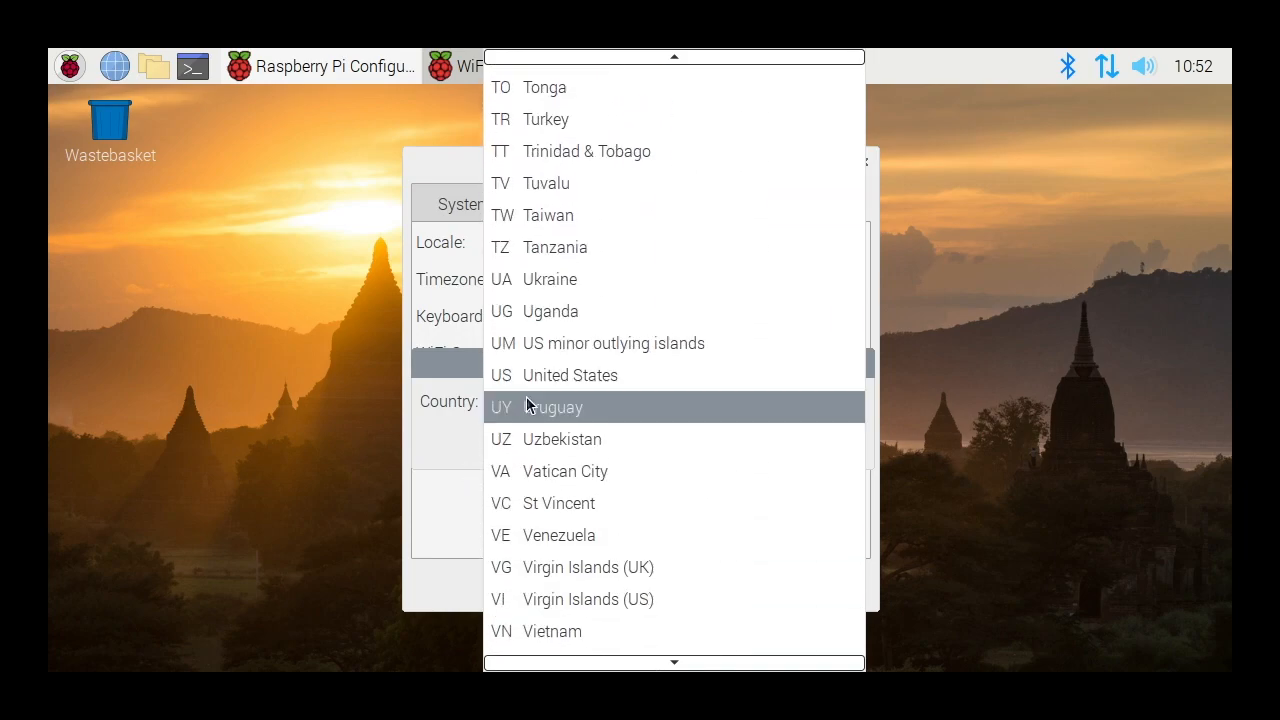
{"action": "left_click", "coordinate": [564, 375]}
{"action": "left_click", "coordinate": [817, 441]}
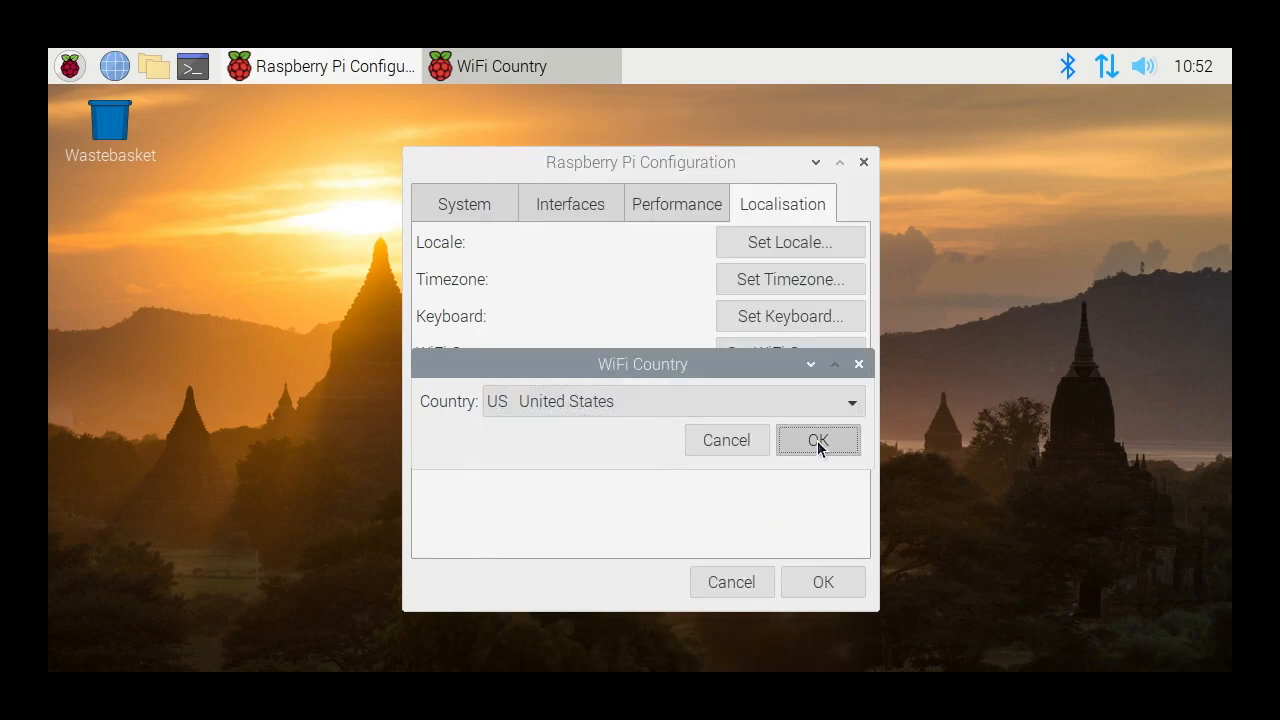
- Save the Raspberry Pi configuration and decline the immediate reboot
{"action": "left_click", "coordinate": [808, 581]}
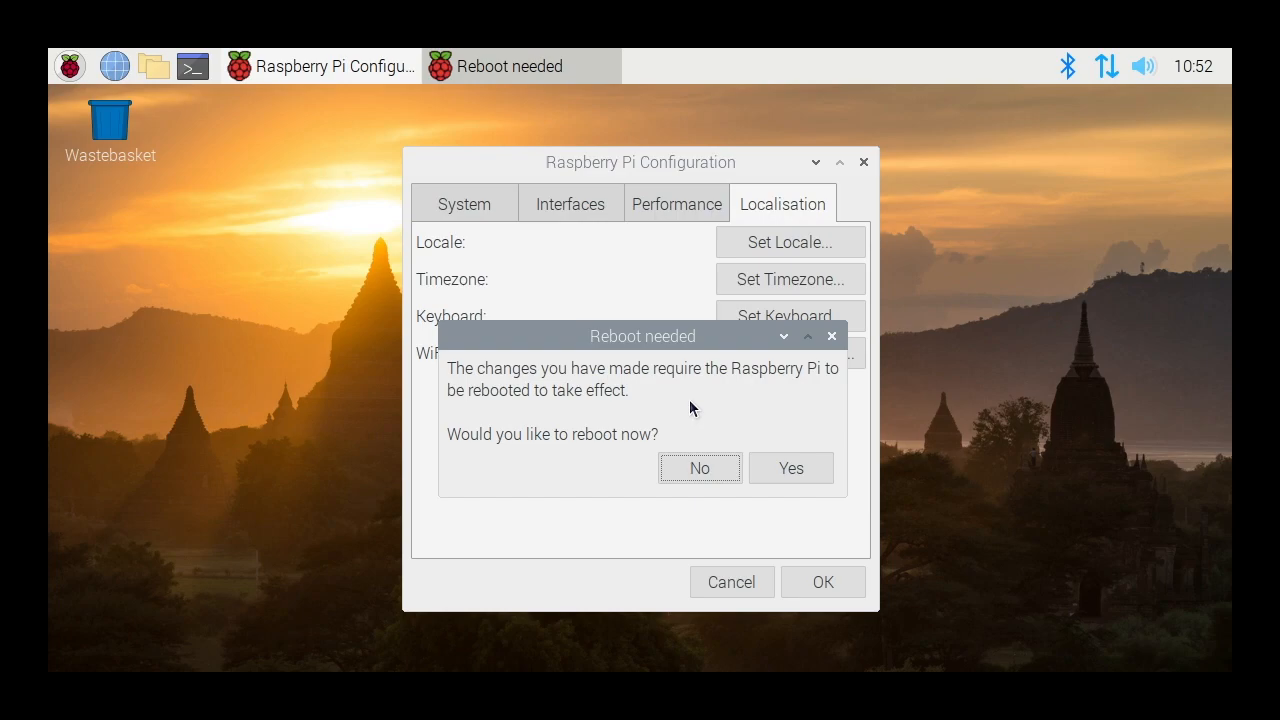
{"action": "left_click", "coordinate": [694, 468]}
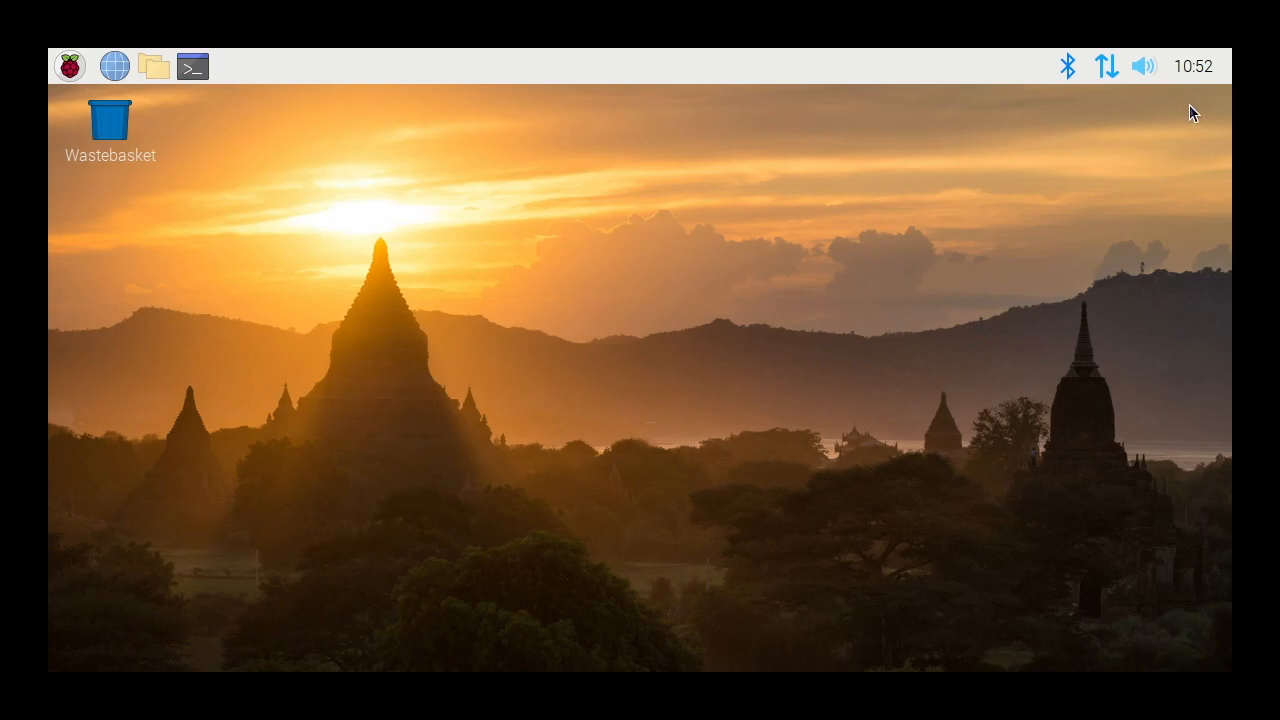
- Check for package updates in Add / Remove Software, dismiss the result and close the program
{"action": "mouse_move", "coordinate": [1101, 63]}
{"action": "left_click", "coordinate": [70, 67]}
{"action": "mouse_move", "coordinate": [177, 463]}
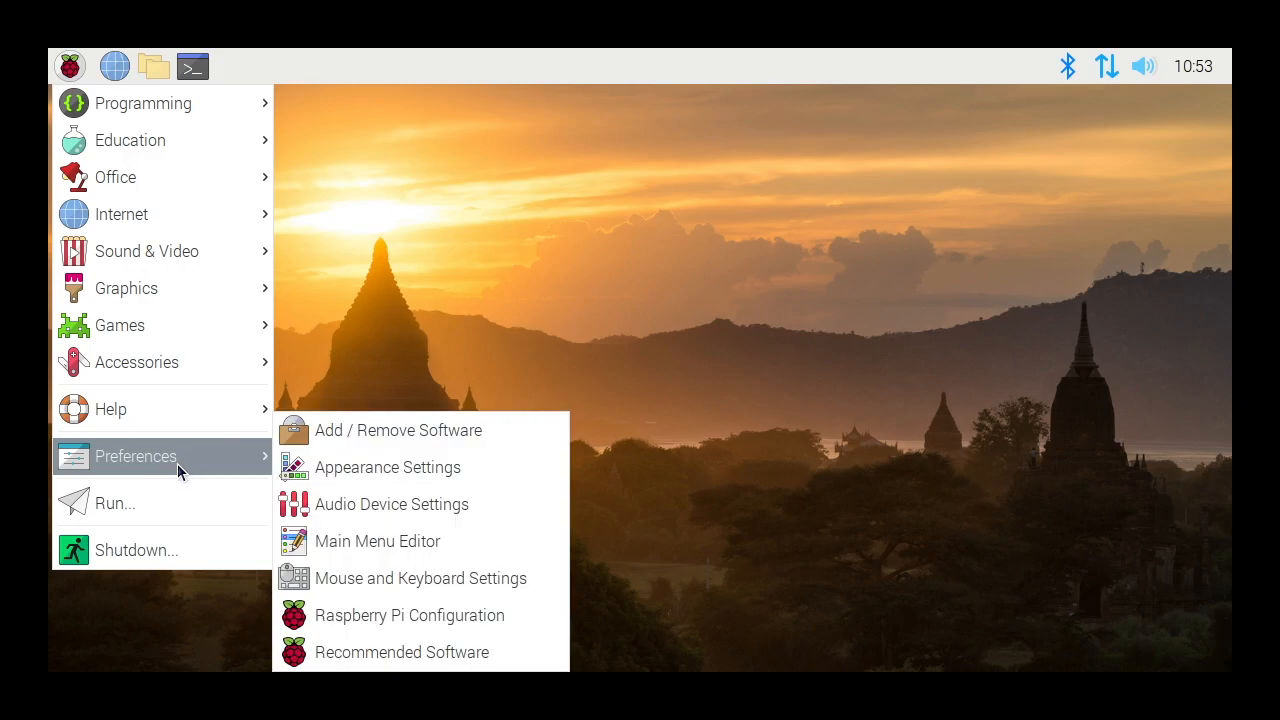
{"action": "left_click", "coordinate": [414, 439]}
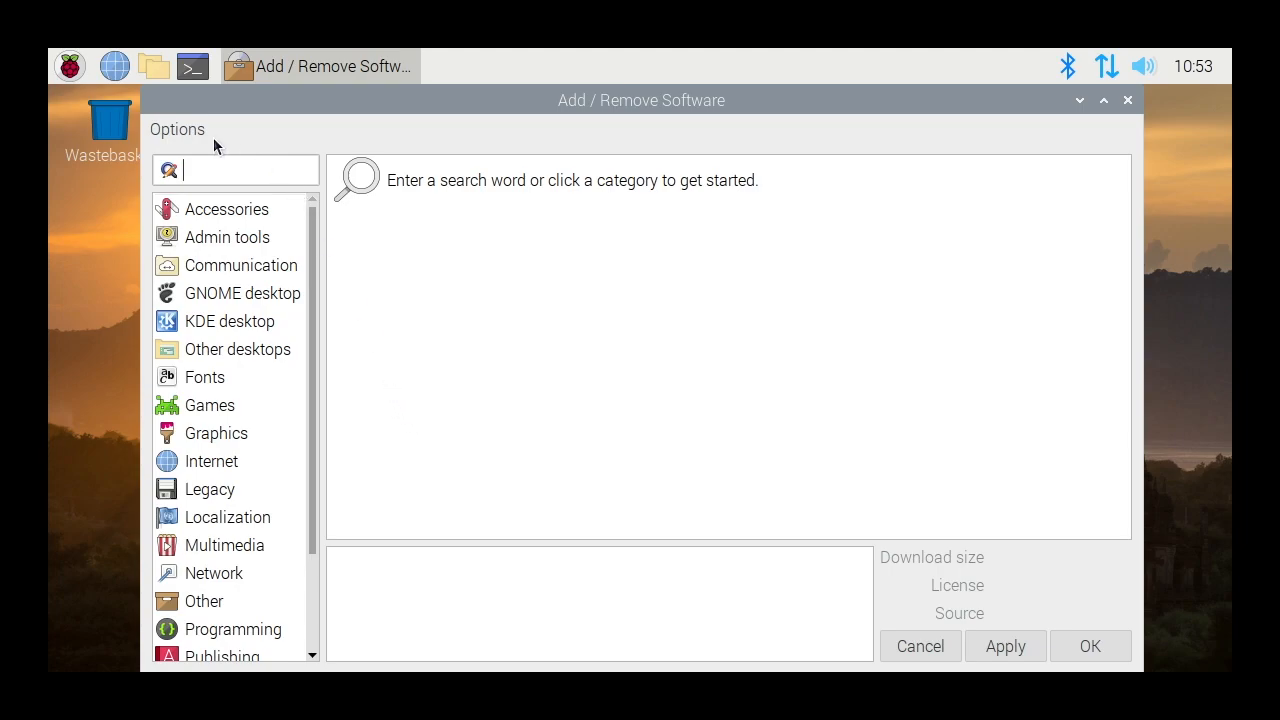
{"action": "left_click", "coordinate": [183, 132]}
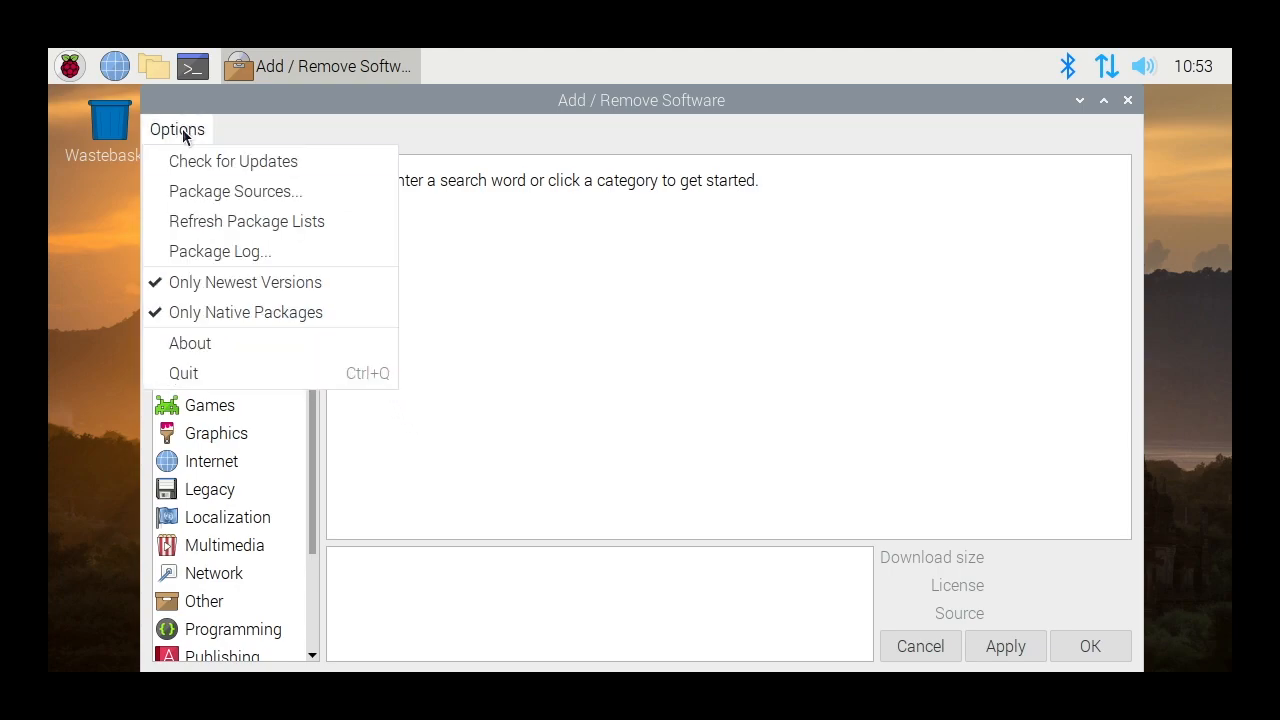
{"action": "left_click", "coordinate": [192, 172]}
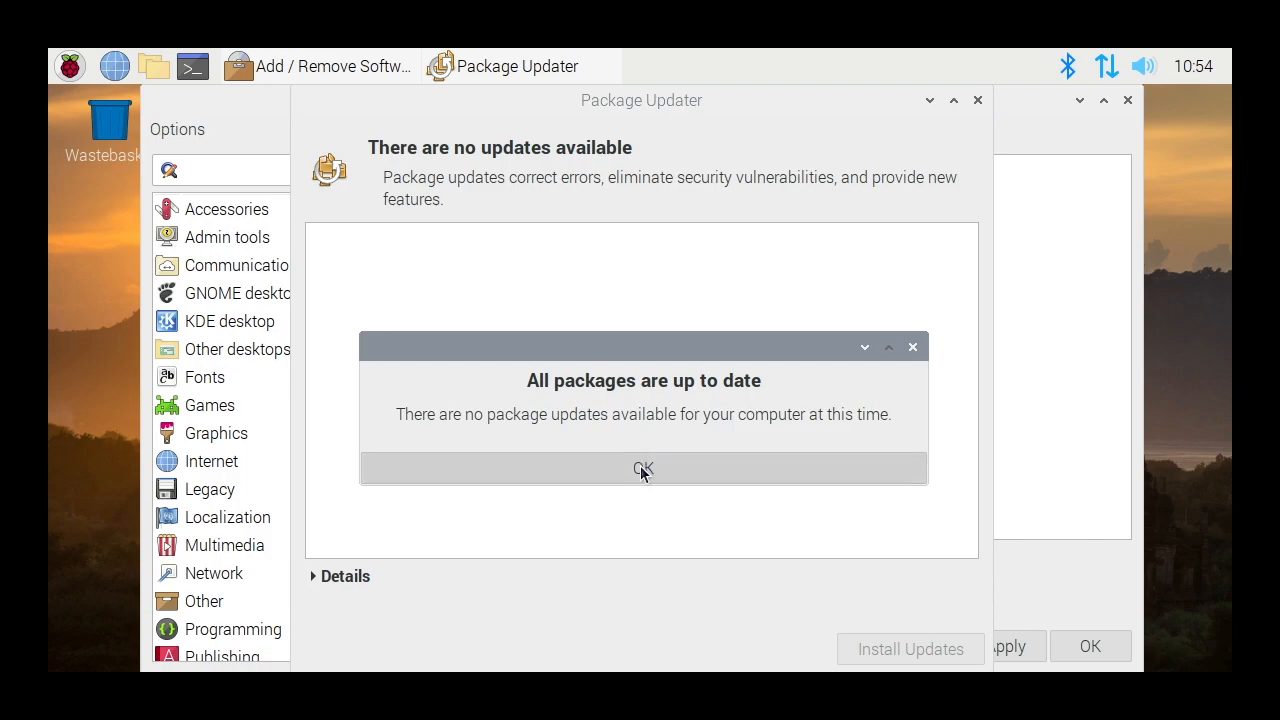
{"action": "left_click", "coordinate": [641, 471]}
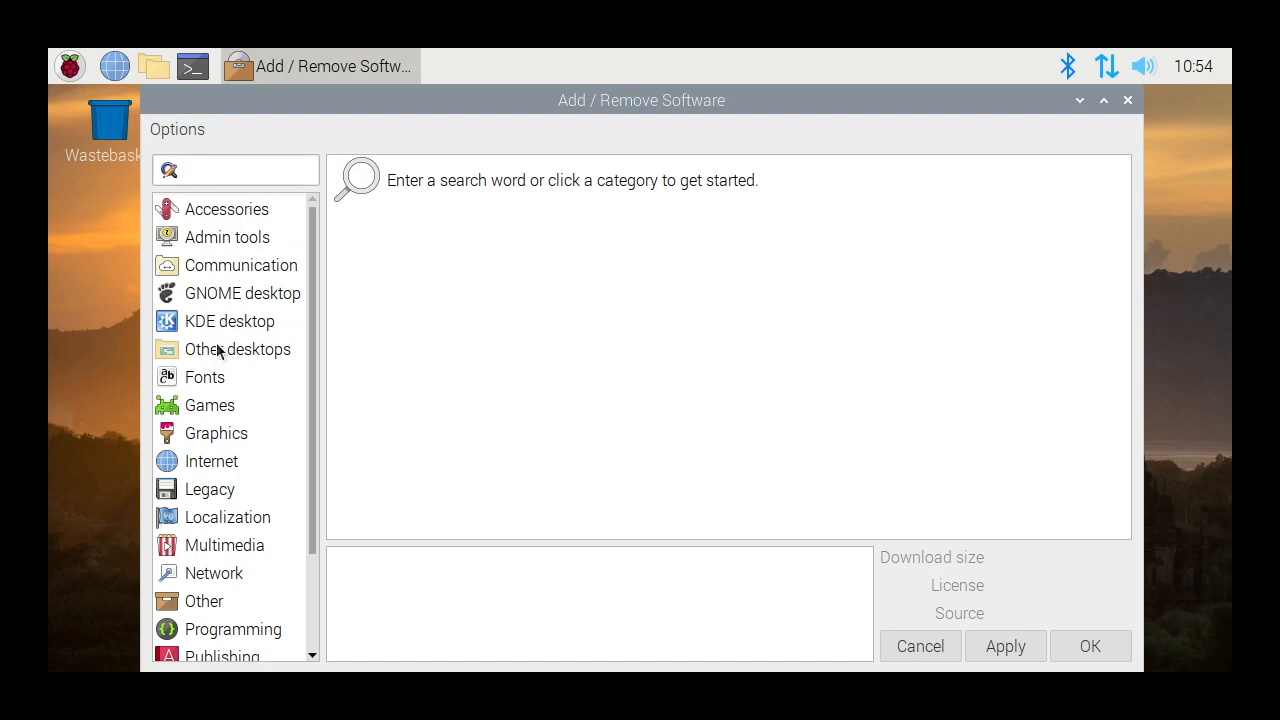
{"action": "left_click", "coordinate": [1127, 100]}
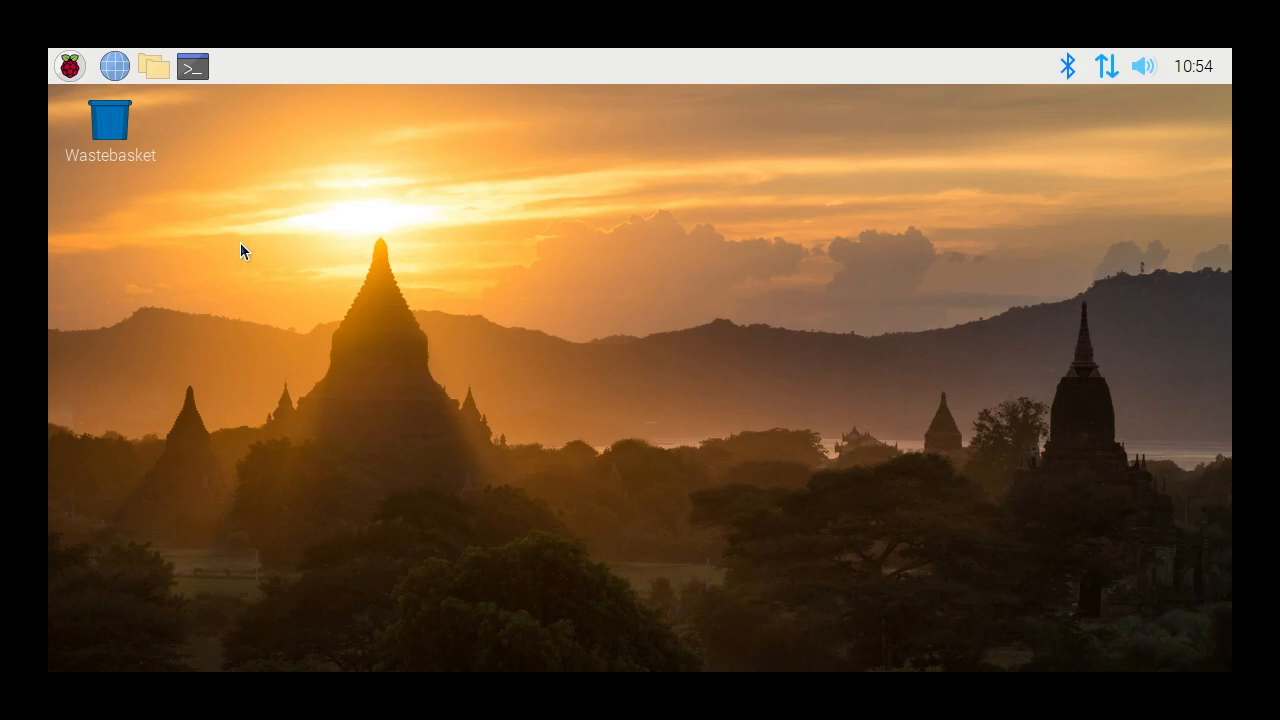